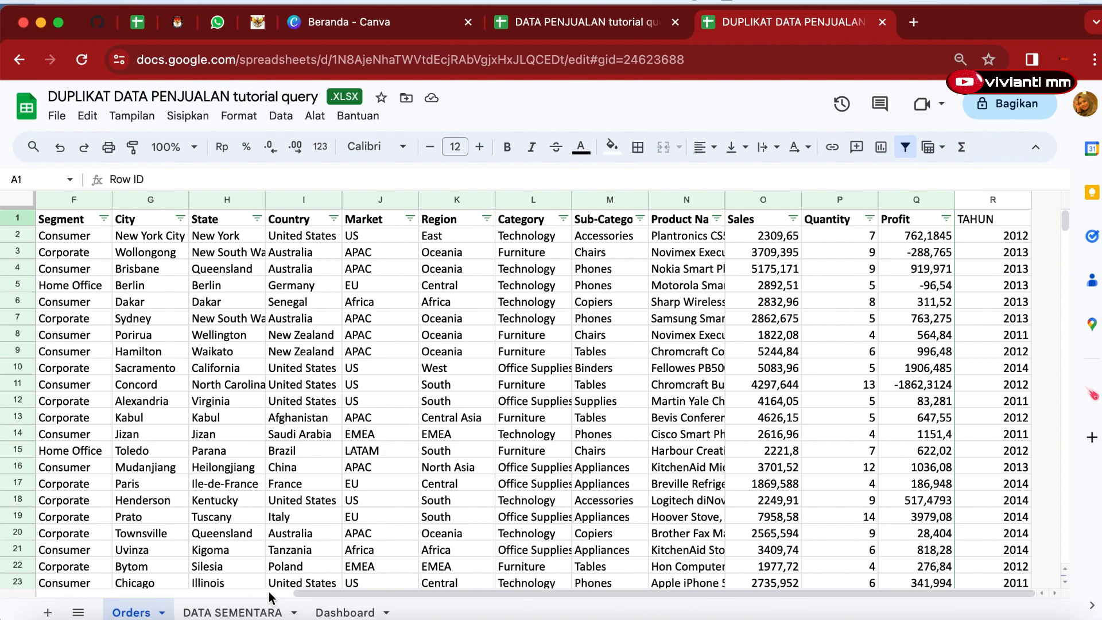
Check the Orders columns against the QUERY formula in DATA SEMENTARA A1 and re-enter it with its closing parenthesis.
{"action": "left_click_drag", "start_coordinate": [296, 593], "coordinate": [538, 613]}
{"action": "left_click_drag", "start_coordinate": [461, 608], "coordinate": [569, 618]}
{"action": "left_click", "coordinate": [227, 611]}
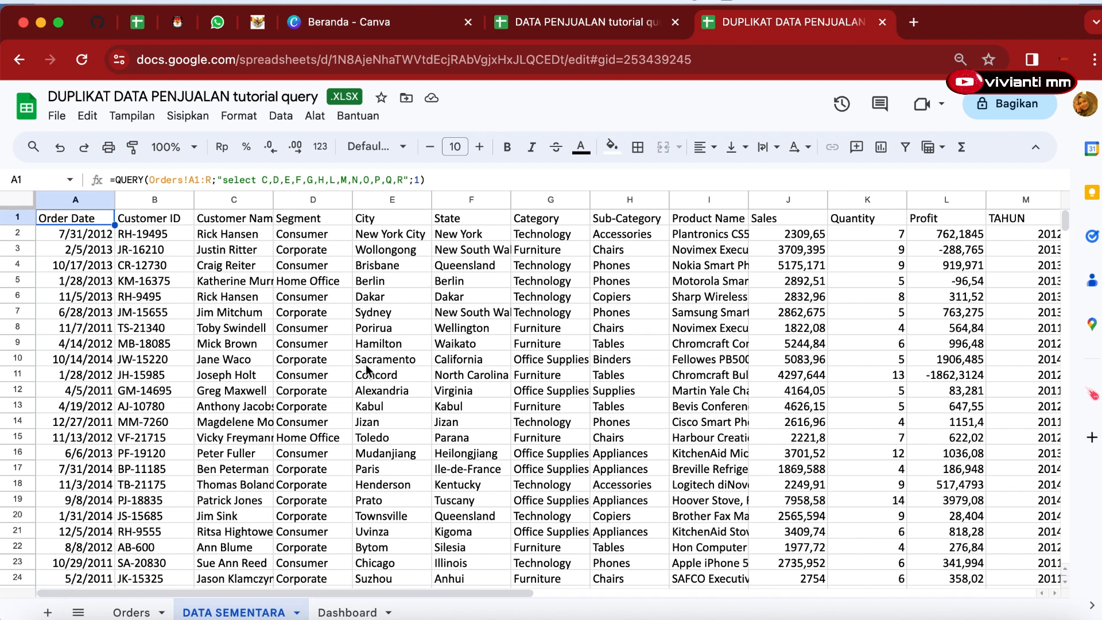
{"action": "double_click", "coordinate": [71, 217]}
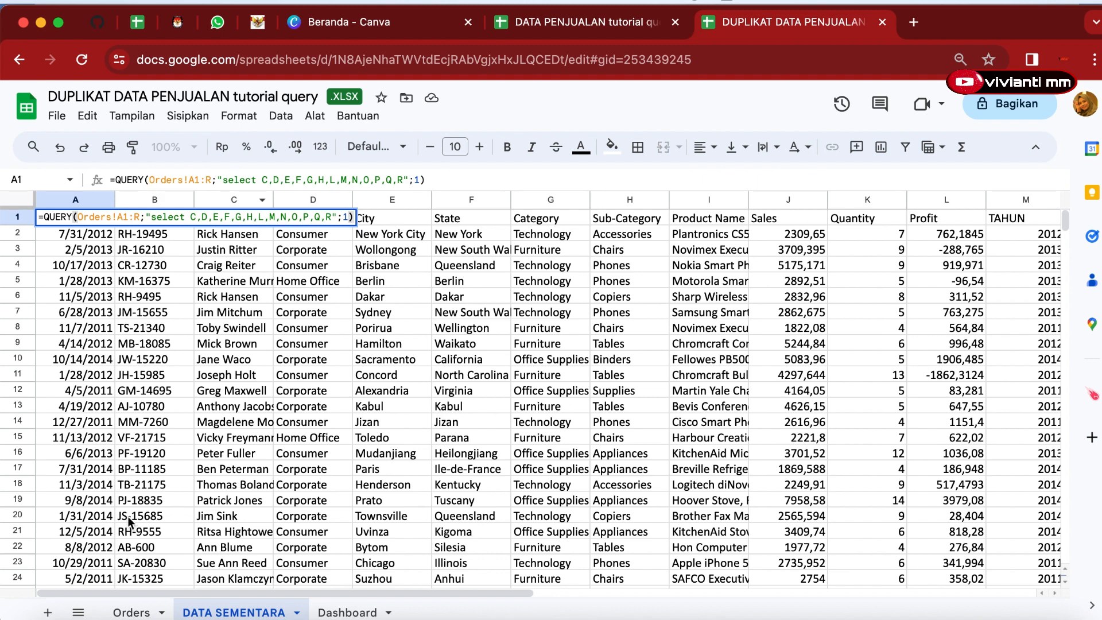
{"action": "left_click", "coordinate": [132, 613]}
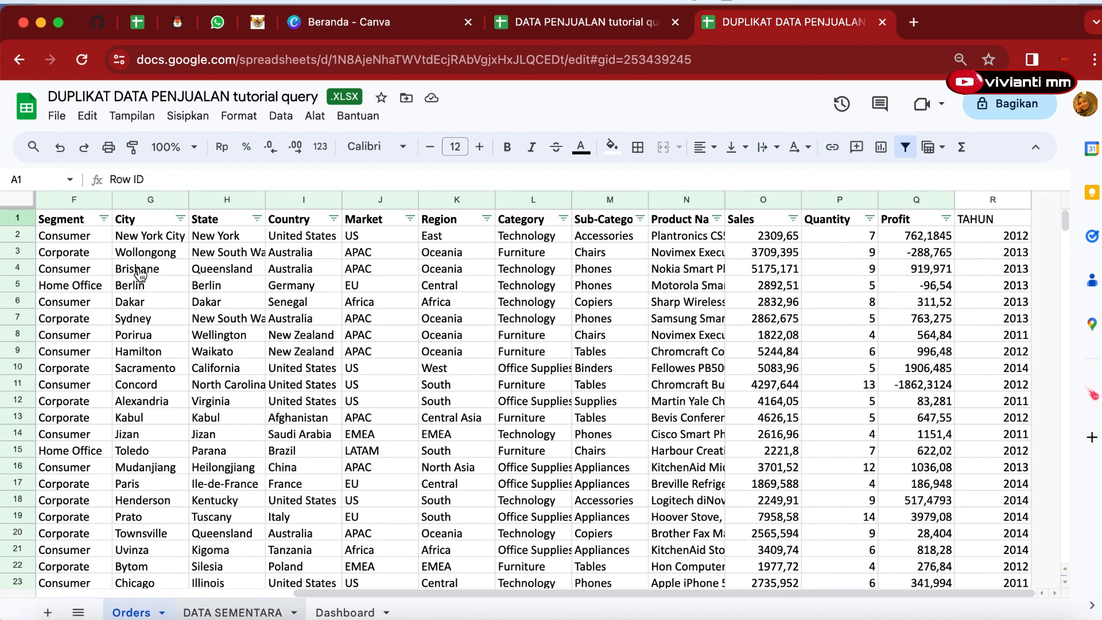
{"action": "left_click", "coordinate": [225, 614]}
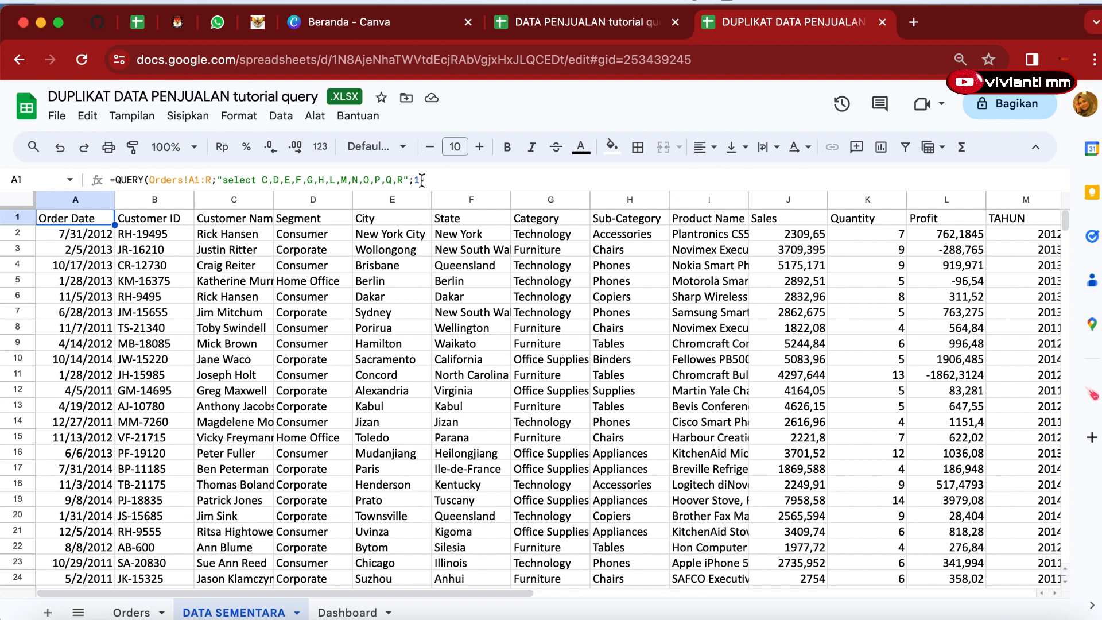
{"action": "type", "text": ")"}
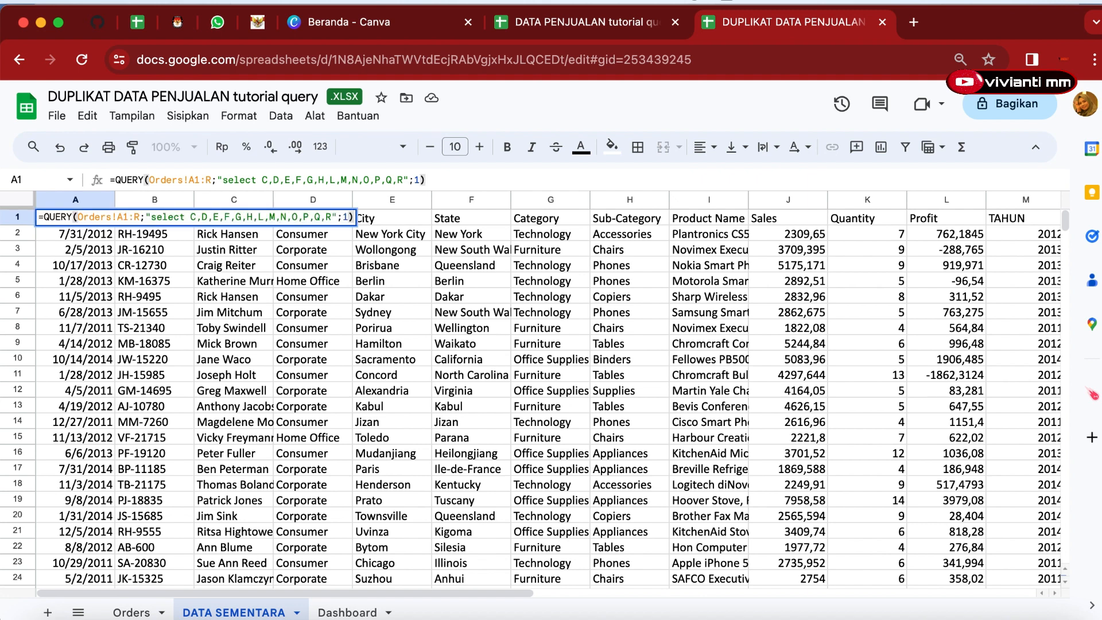
{"action": "key", "text": "Return"}
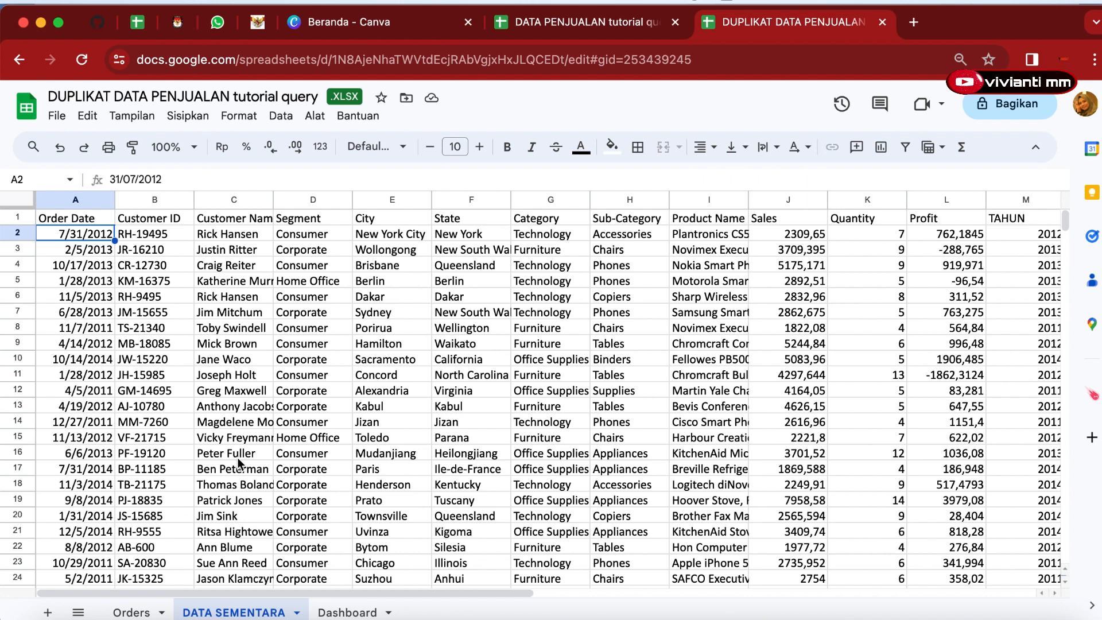
Unmerge and re-merge the DASHBOARD PENJUALAN title cells A1:F1 on the Dashboard sheet.
{"action": "left_click", "coordinate": [350, 613]}
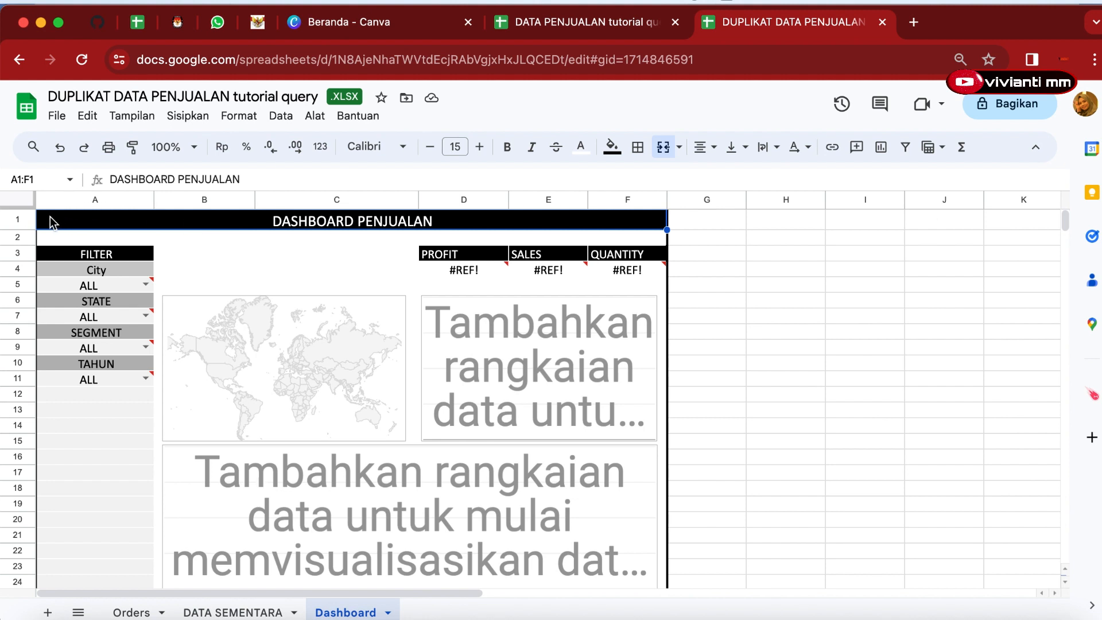
{"action": "left_click_drag", "start_coordinate": [53, 222], "coordinate": [645, 221]}
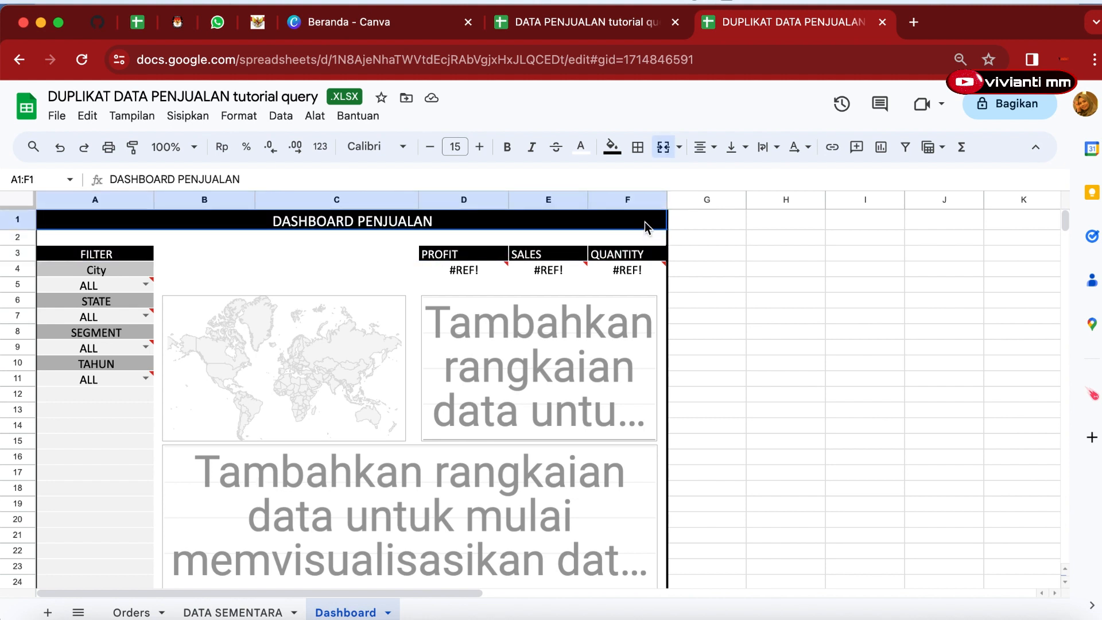
{"action": "left_click", "coordinate": [663, 148]}
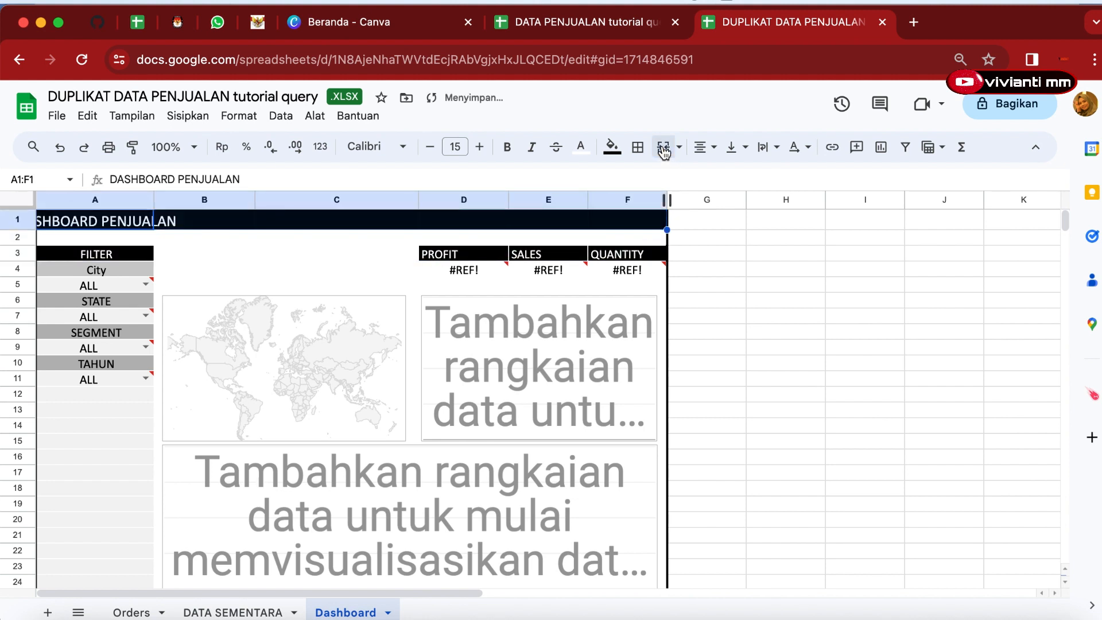
{"action": "left_click", "coordinate": [664, 149]}
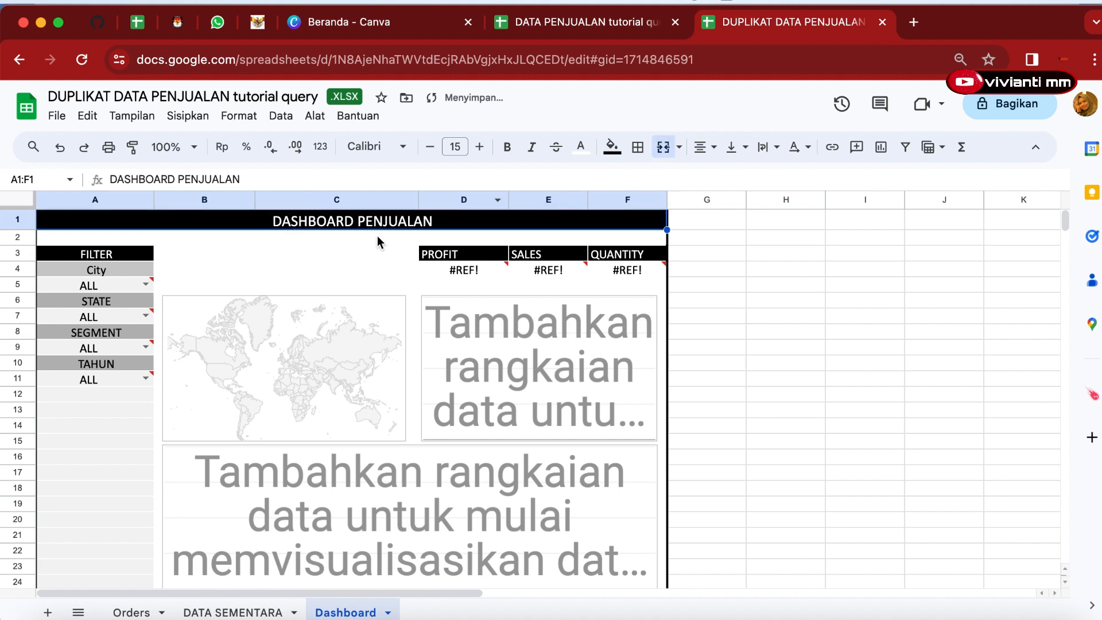
Fill the merged DASHBOARD PENJUALAN title cell with dark blue.
{"action": "left_click", "coordinate": [440, 255]}
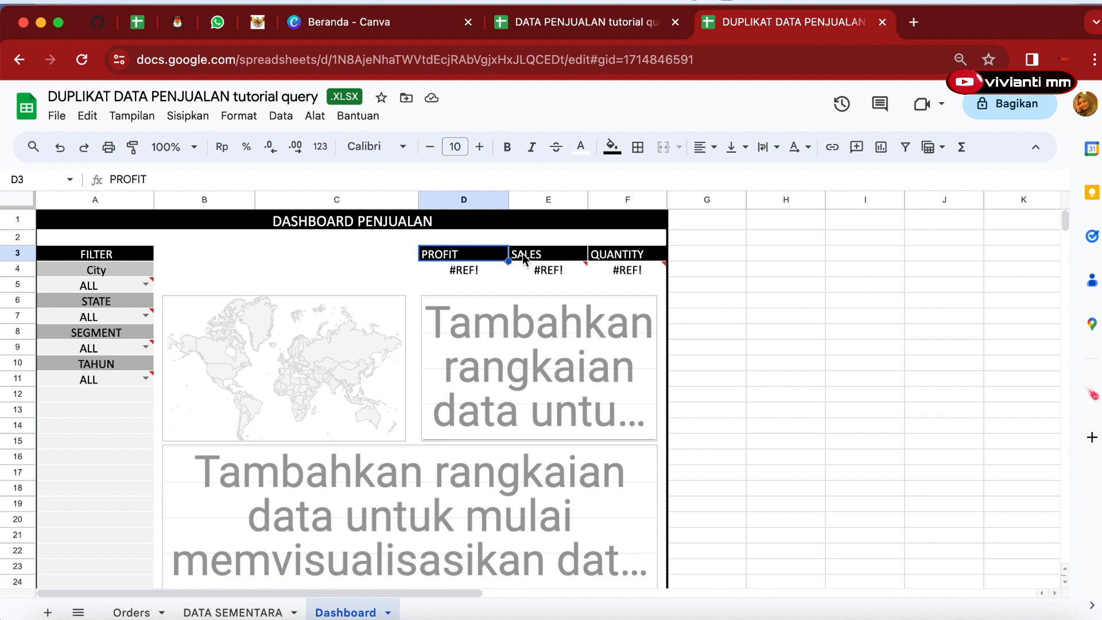
{"action": "left_click", "coordinate": [545, 256]}
{"action": "left_click", "coordinate": [616, 258]}
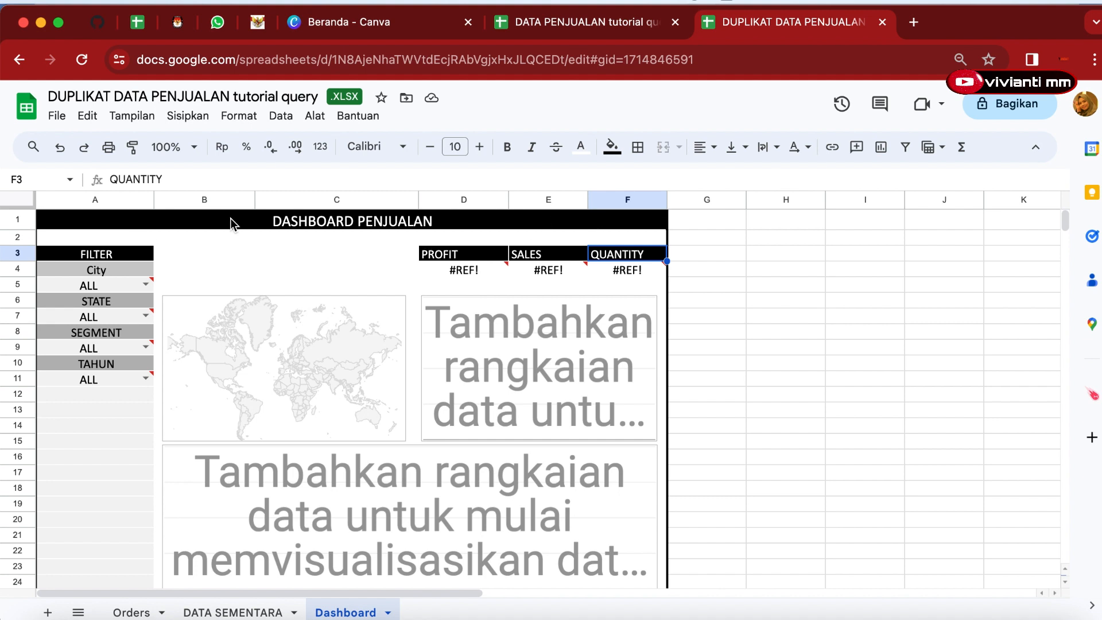
{"action": "left_click", "coordinate": [194, 221]}
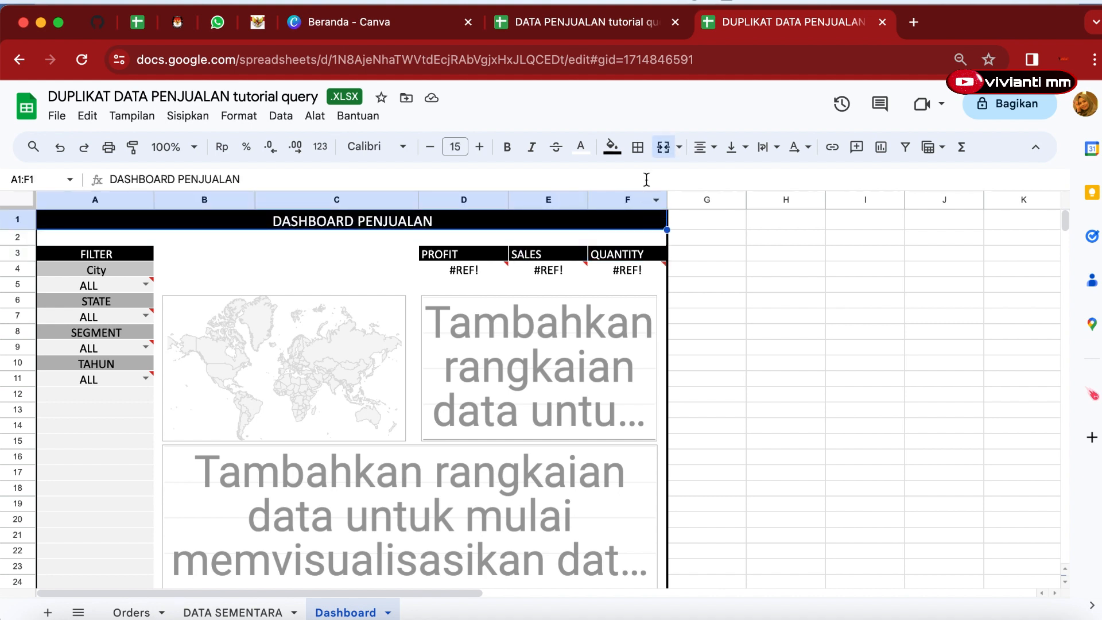
{"action": "left_click", "coordinate": [611, 148]}
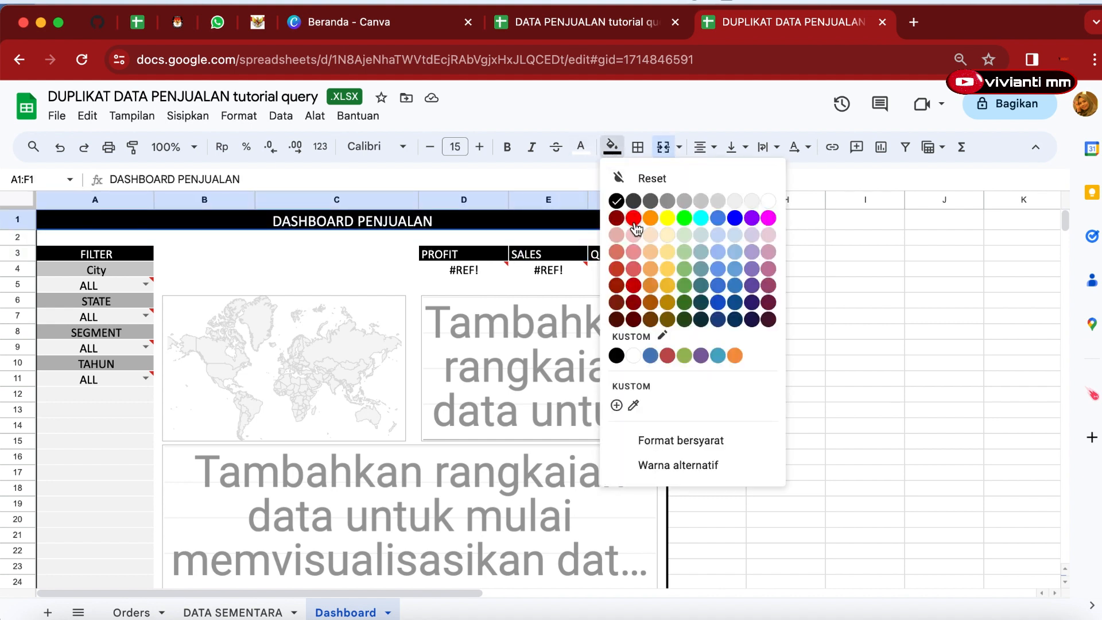
{"action": "left_click", "coordinate": [739, 322]}
Fill the PROFIT, SALES and QUANTITY header cells D3:F3 with the same dark blue.
{"action": "left_click_drag", "start_coordinate": [438, 253], "coordinate": [609, 255]}
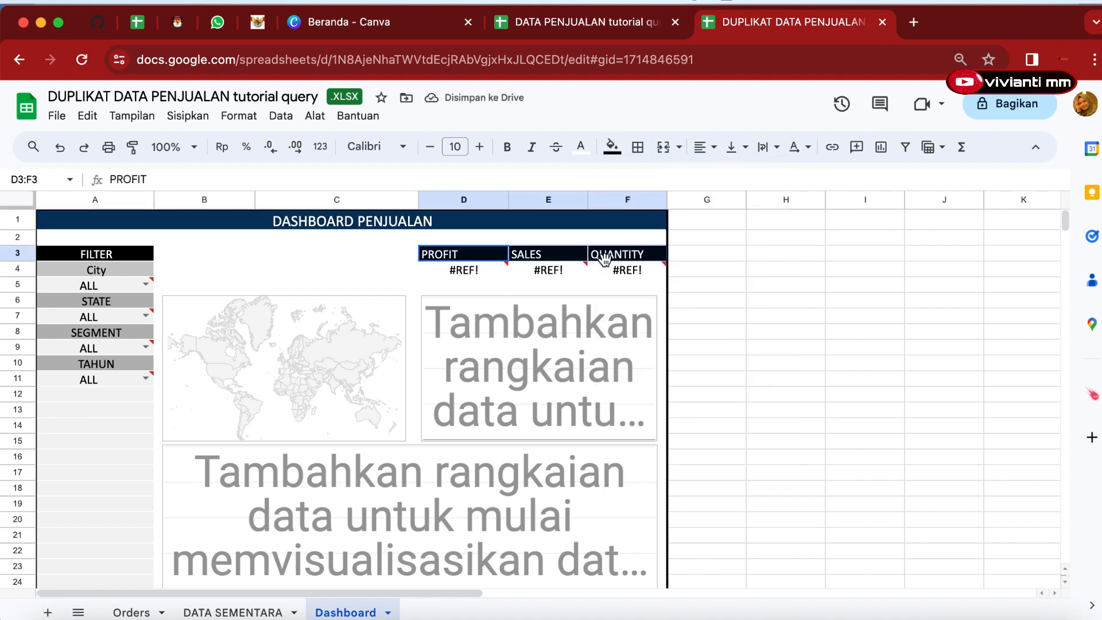
{"action": "left_click", "coordinate": [612, 147]}
{"action": "left_click", "coordinate": [739, 321]}
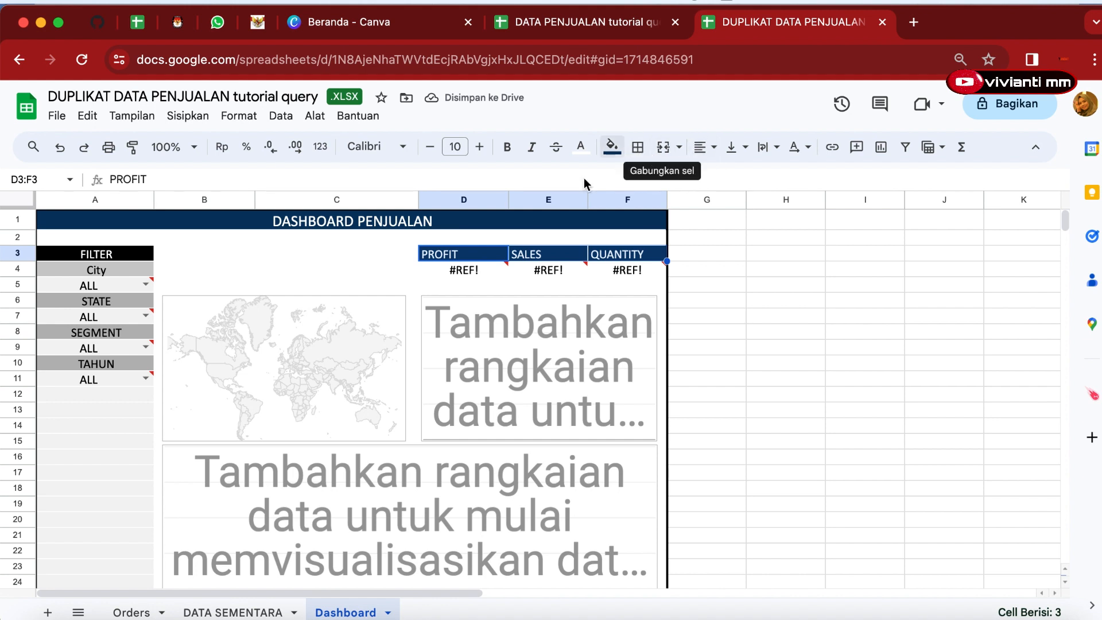
Apply all borders in white to the dashboard range A1:F23.
{"action": "left_click_drag", "start_coordinate": [51, 221], "coordinate": [657, 574]}
{"action": "left_click", "coordinate": [615, 150]}
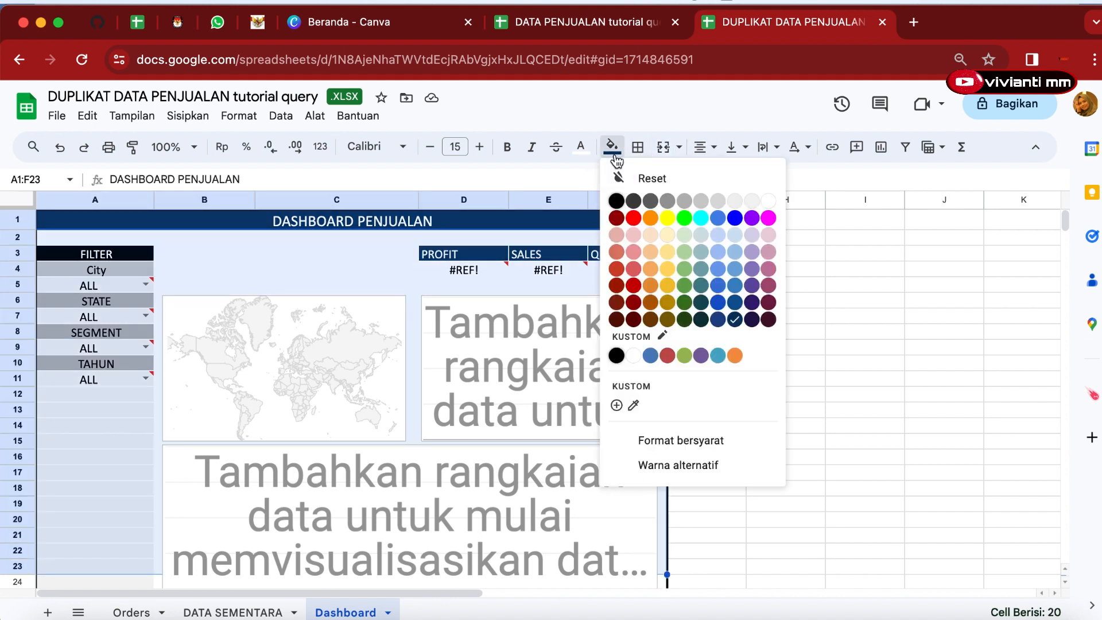
{"action": "left_click", "coordinate": [638, 149]}
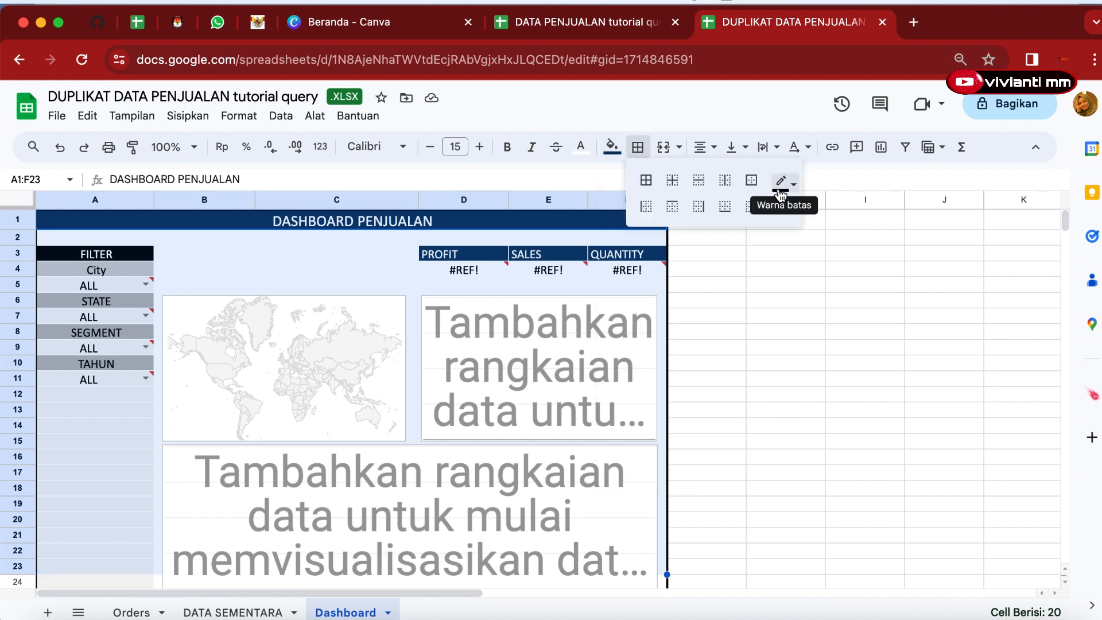
{"action": "left_click", "coordinate": [646, 181]}
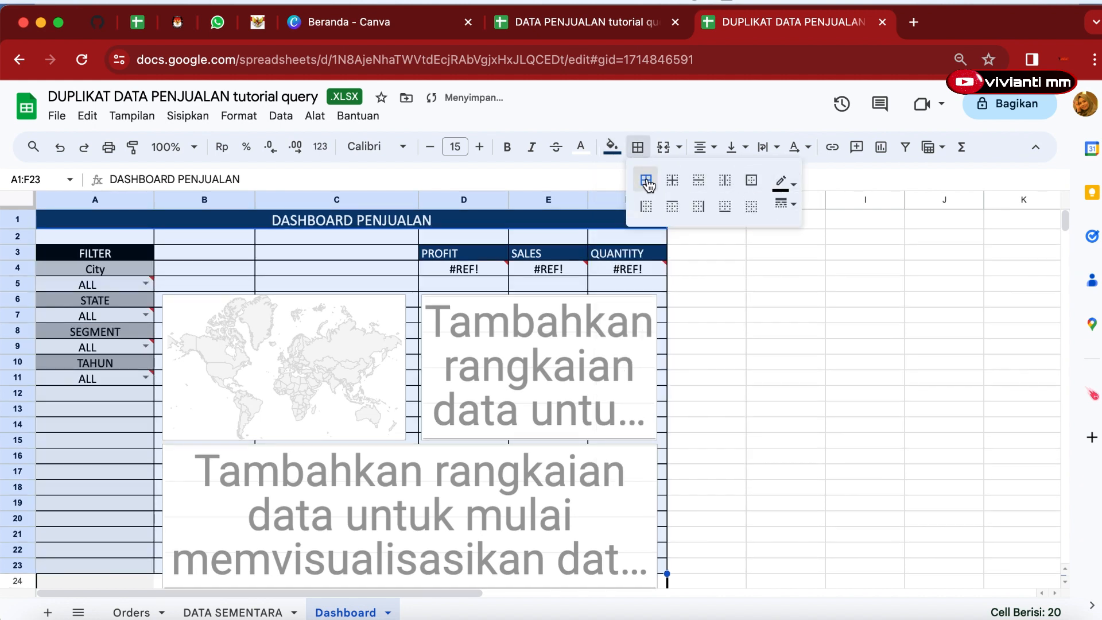
{"action": "left_click", "coordinate": [783, 182]}
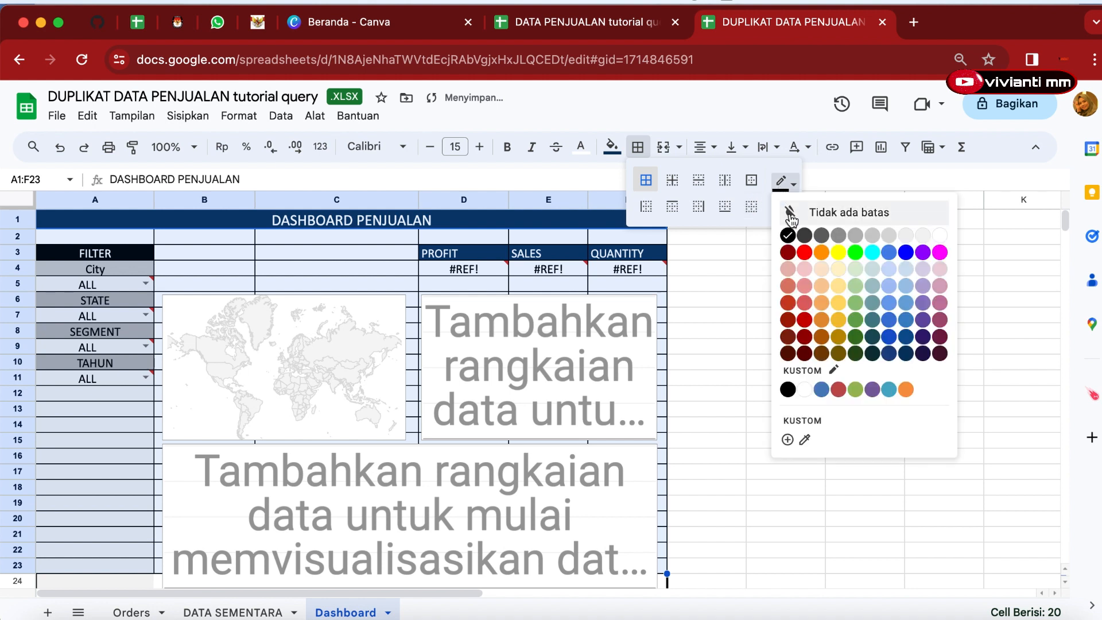
{"action": "left_click", "coordinate": [804, 389]}
{"action": "left_click", "coordinate": [301, 240]}
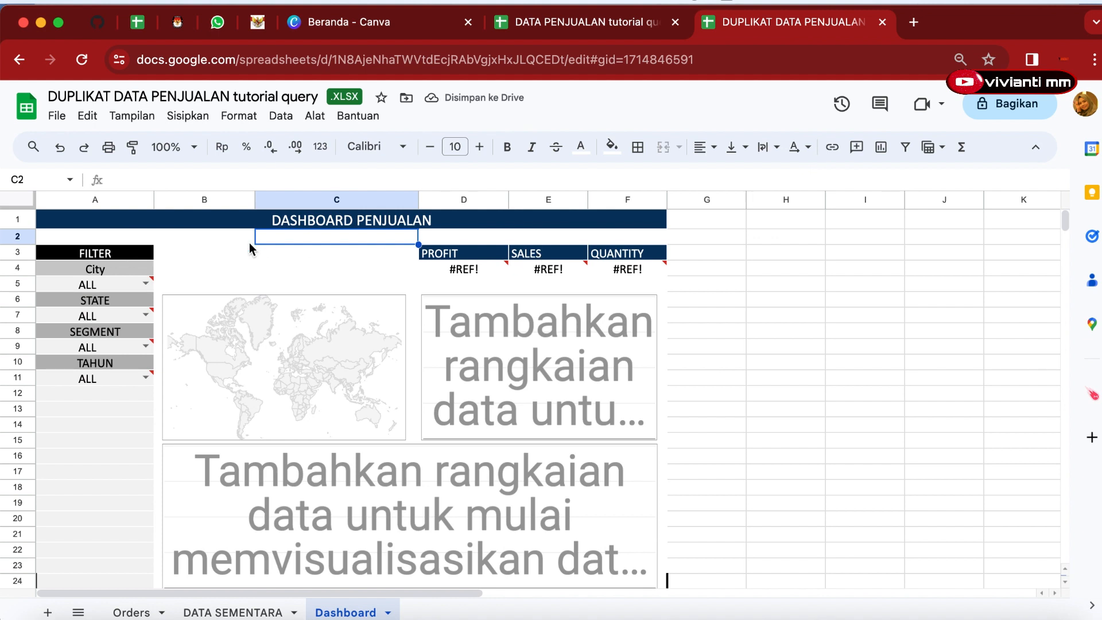
Delete the map chart and the two empty placeholder charts from the dashboard.
{"action": "left_click", "coordinate": [244, 299]}
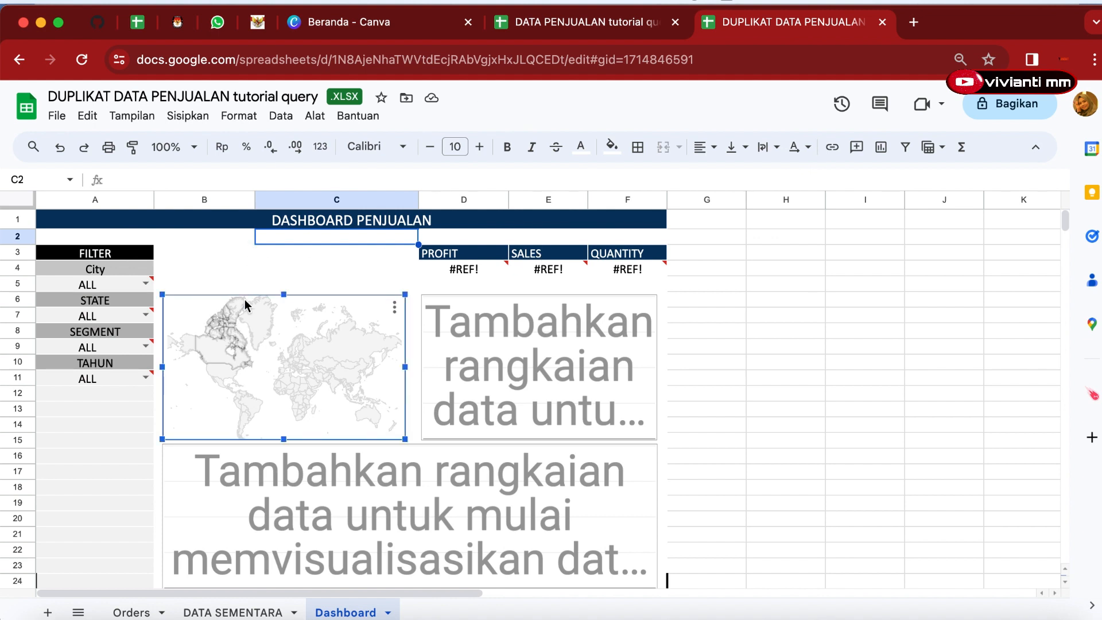
{"action": "key", "text": "Delete"}
{"action": "left_click", "coordinate": [477, 353]}
{"action": "key", "text": "Delete"}
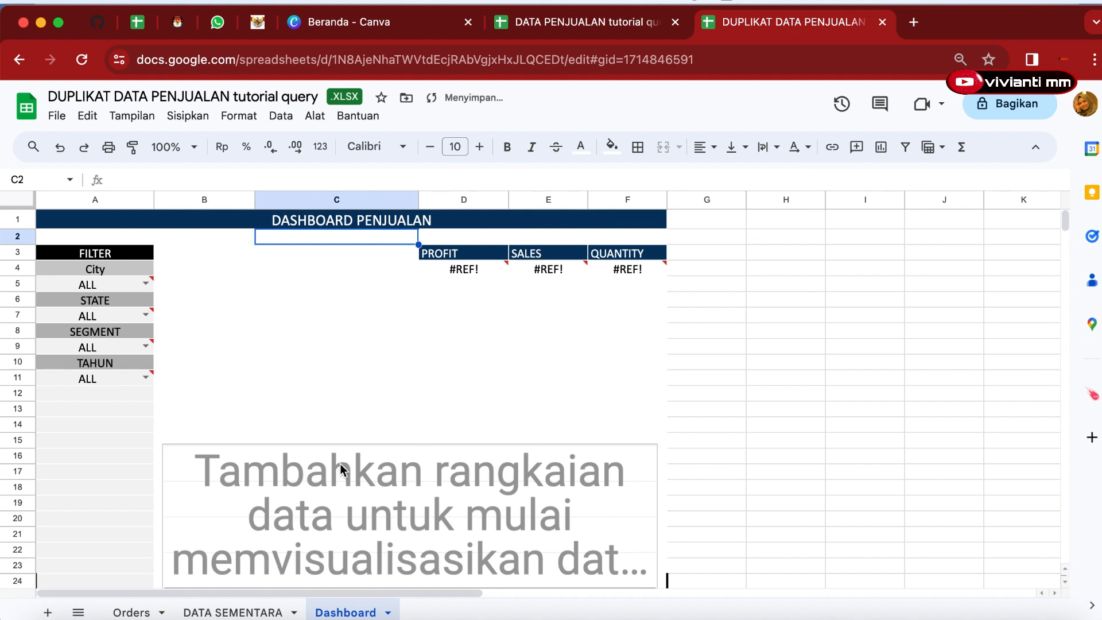
{"action": "left_click", "coordinate": [340, 463]}
{"action": "key", "text": "Delete"}
{"action": "scroll", "coordinate": [334, 460], "scroll_direction": "down", "scroll_amount": 5}
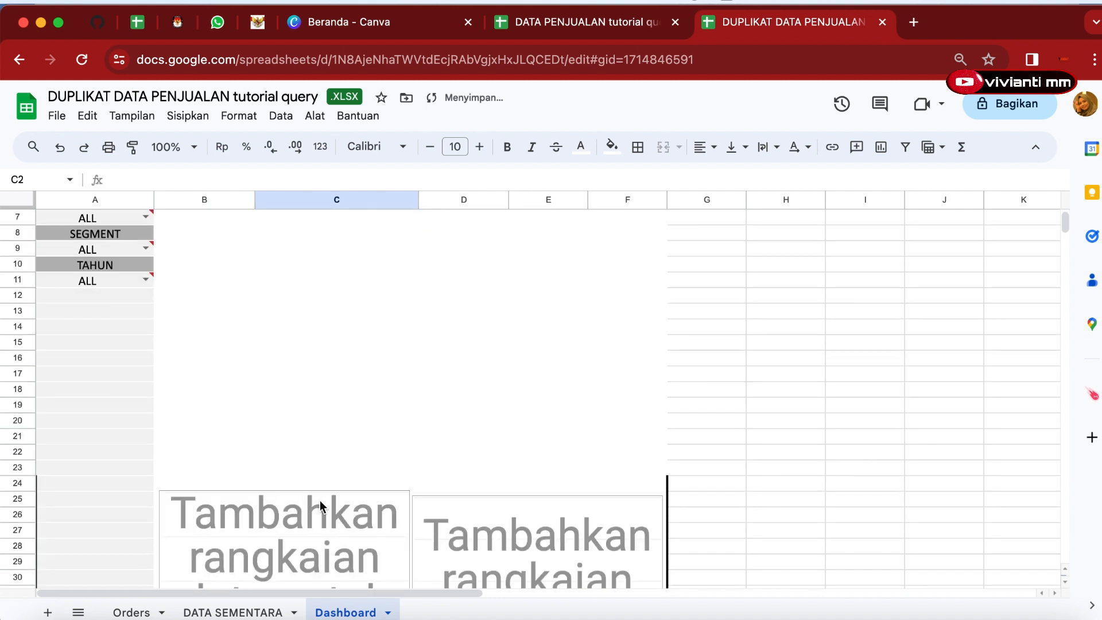
{"action": "scroll", "coordinate": [343, 421], "scroll_direction": "up", "scroll_amount": 5}
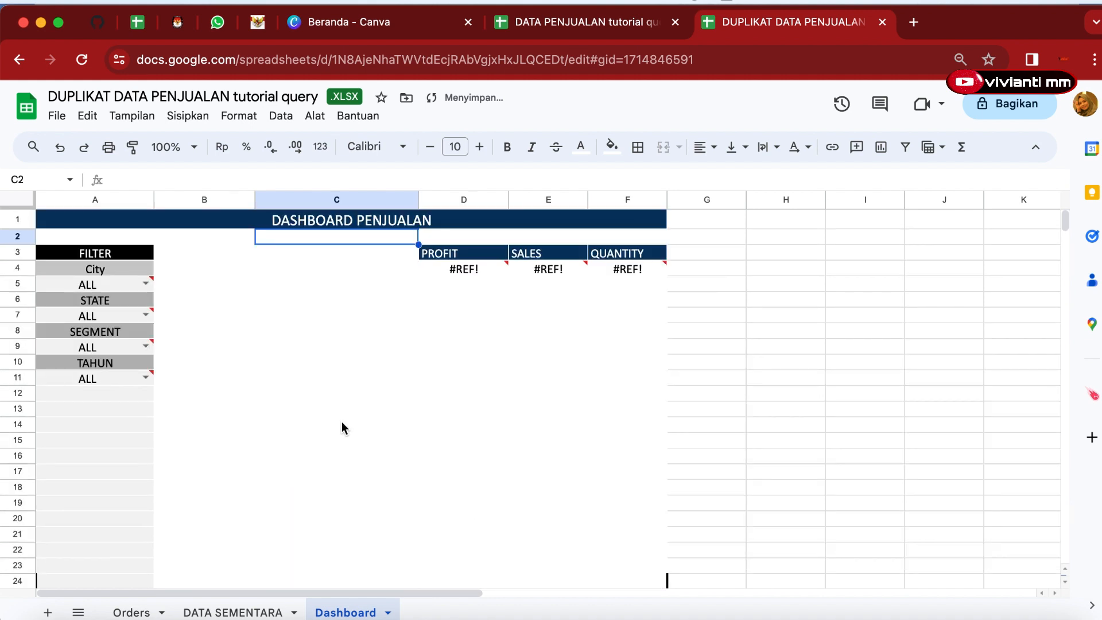
Clear the ALL values from the City, State, Segment and Tahun filter cells A5, A7, A9 and A11.
{"action": "left_click", "coordinate": [116, 253]}
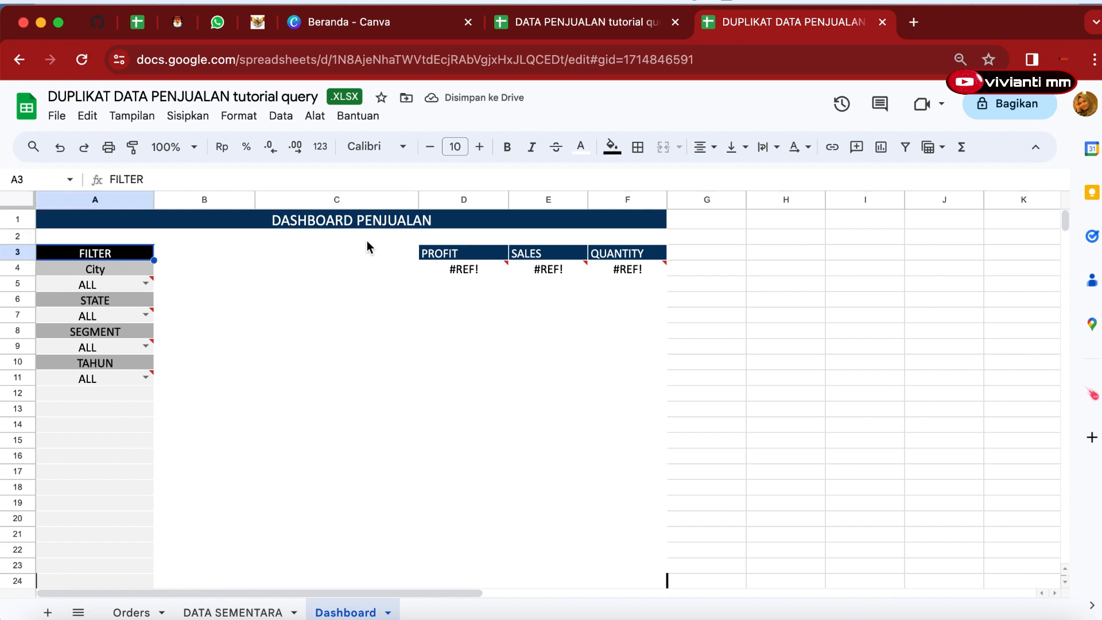
{"action": "left_click", "coordinate": [104, 277]}
{"action": "left_click", "coordinate": [89, 304]}
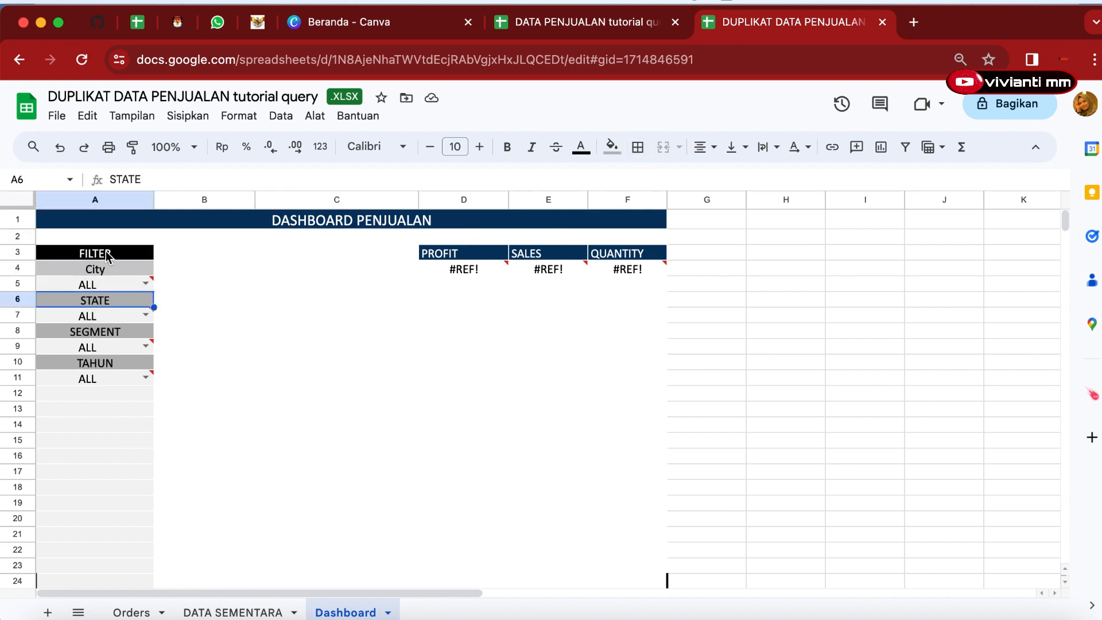
{"action": "left_click", "coordinate": [110, 255]}
{"action": "left_click", "coordinate": [98, 306]}
{"action": "left_click", "coordinate": [93, 334]}
{"action": "left_click", "coordinate": [96, 363]}
{"action": "left_click", "coordinate": [98, 284]}
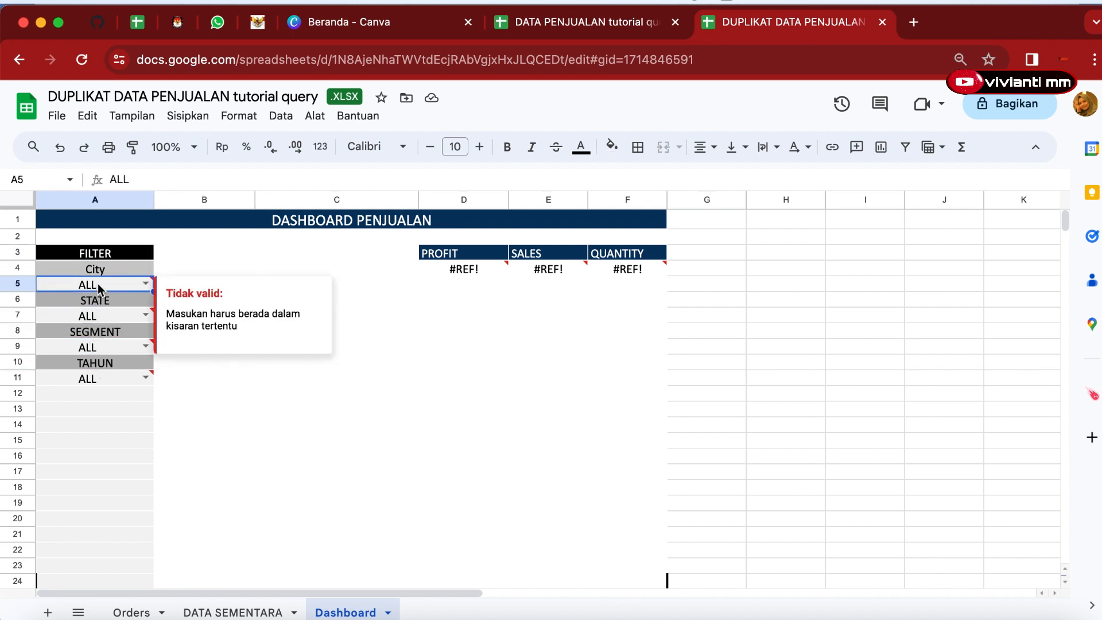
{"action": "key", "text": "Delete"}
{"action": "left_click", "coordinate": [95, 316]}
{"action": "key", "text": "Delete"}
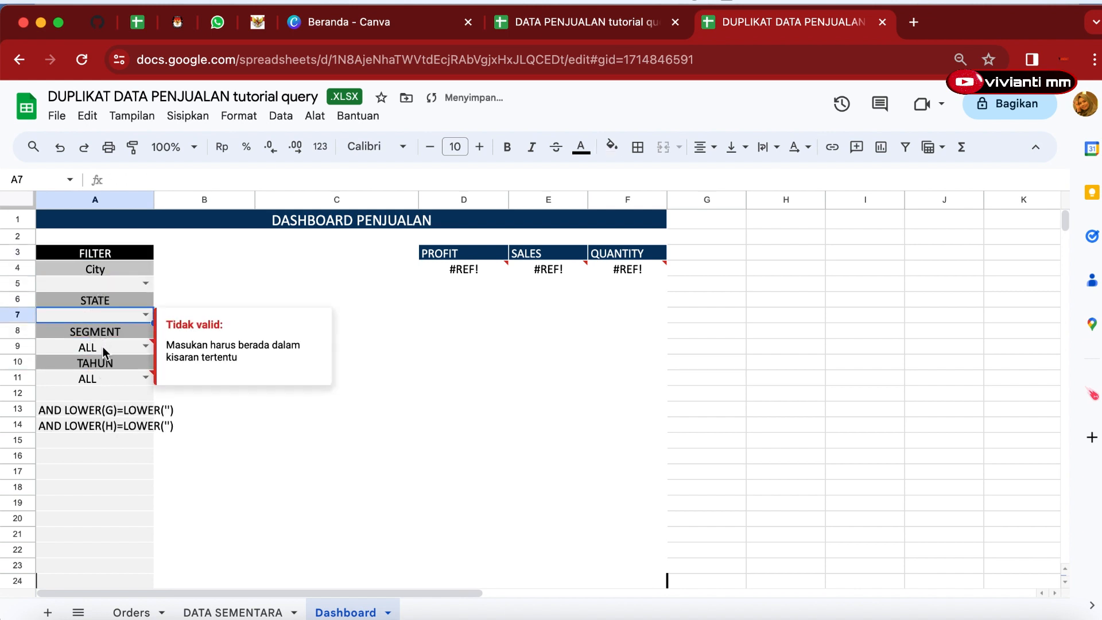
{"action": "left_click", "coordinate": [106, 346]}
{"action": "key", "text": "Delete"}
{"action": "left_click", "coordinate": [109, 379]}
{"action": "key", "text": "Delete"}
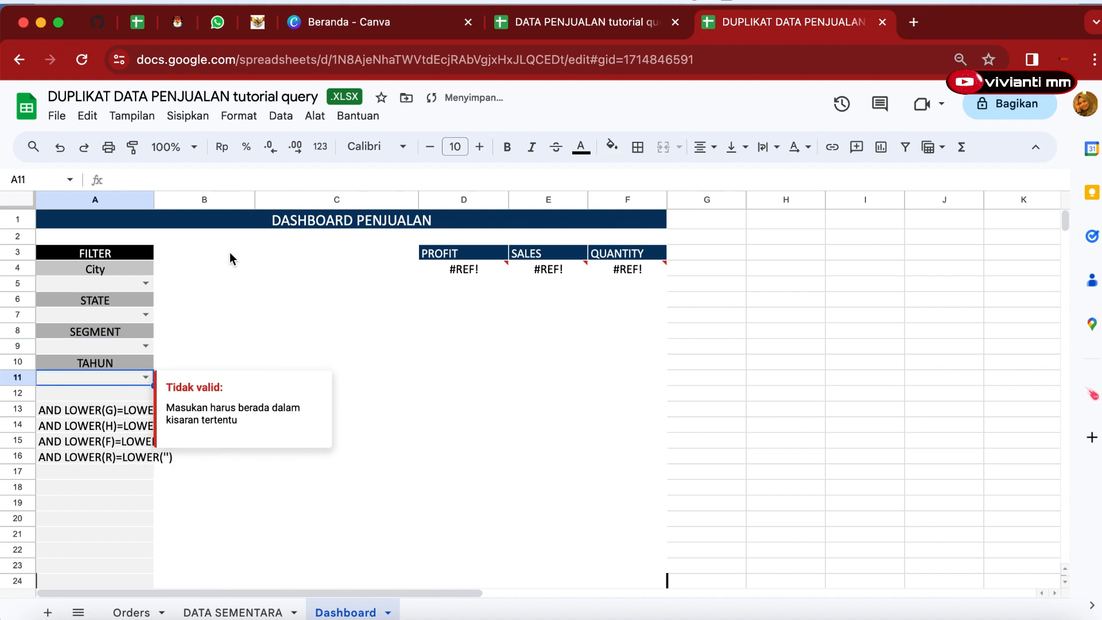
{"action": "left_click", "coordinate": [192, 287]}
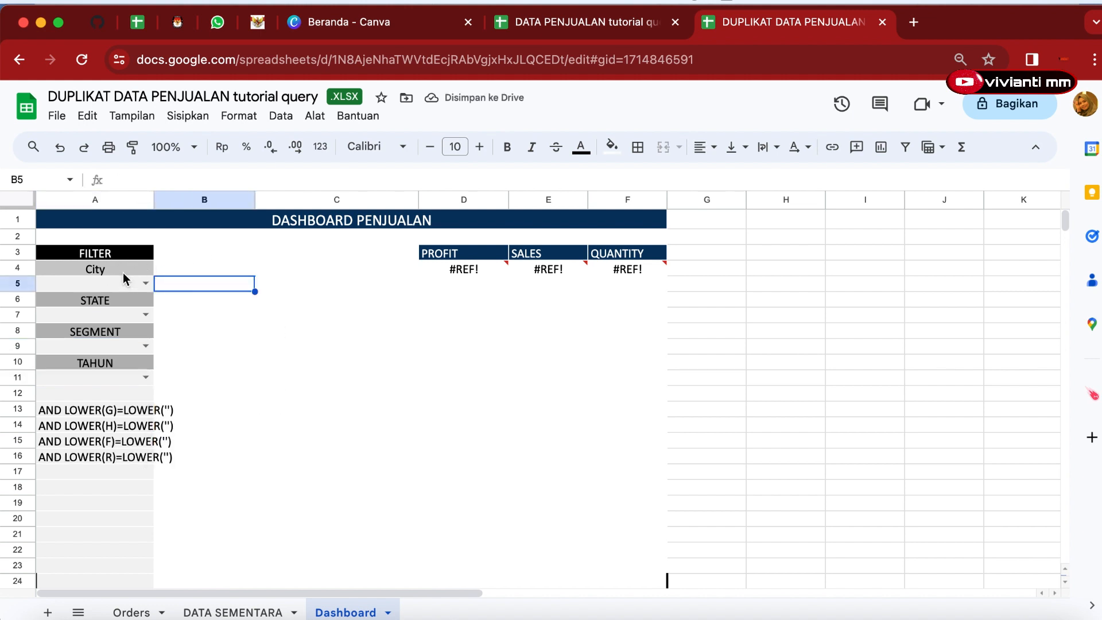
{"action": "left_click", "coordinate": [124, 282]}
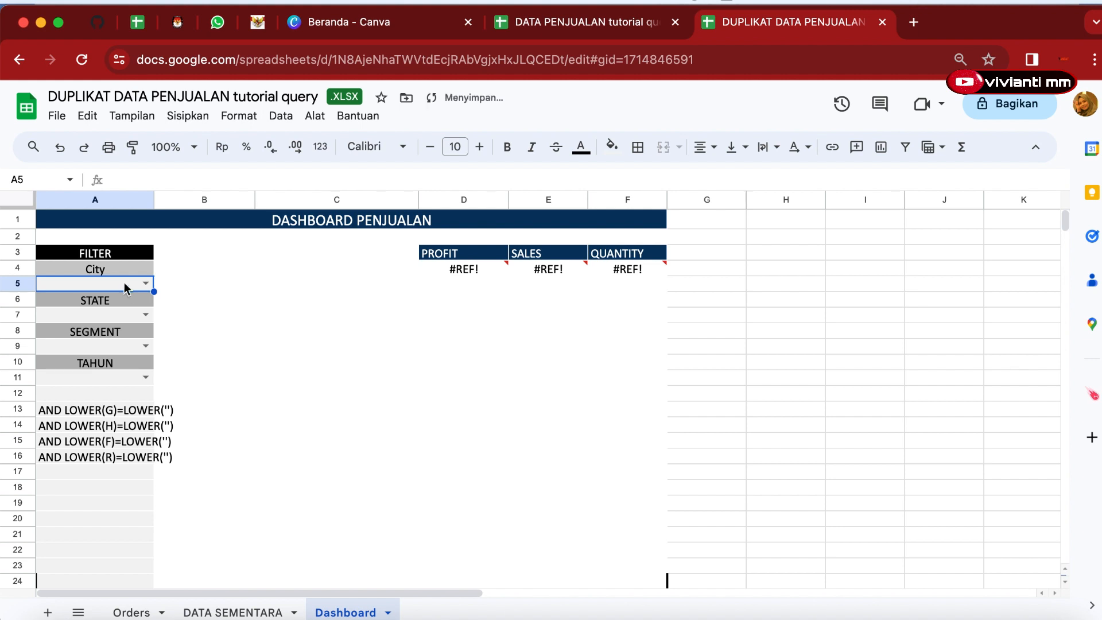
{"action": "left_click", "coordinate": [182, 294]}
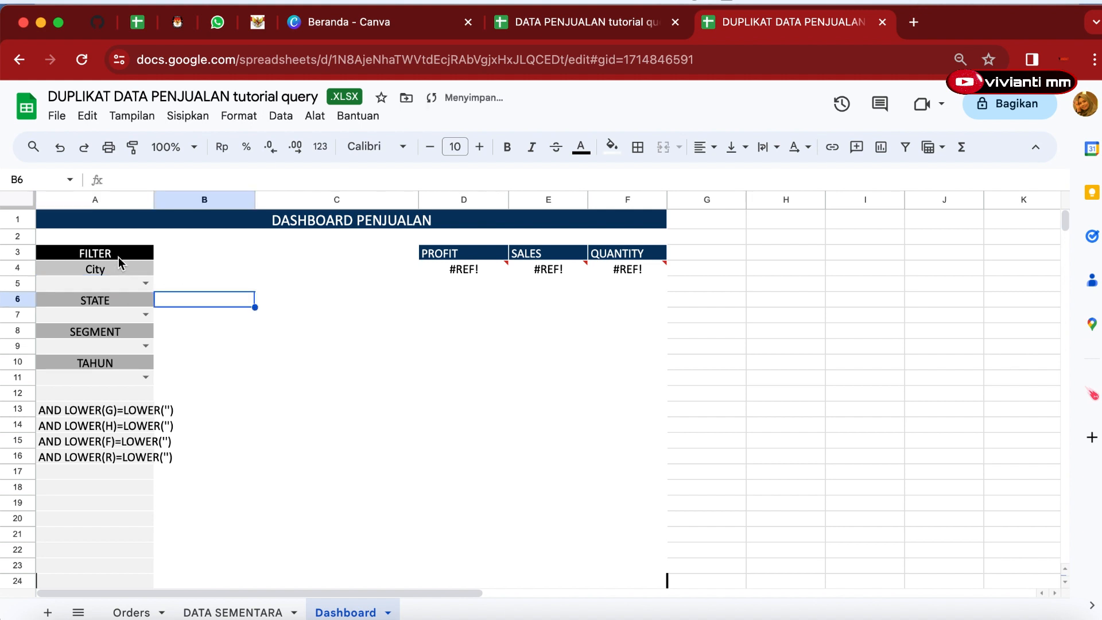
{"action": "left_click", "coordinate": [123, 283]}
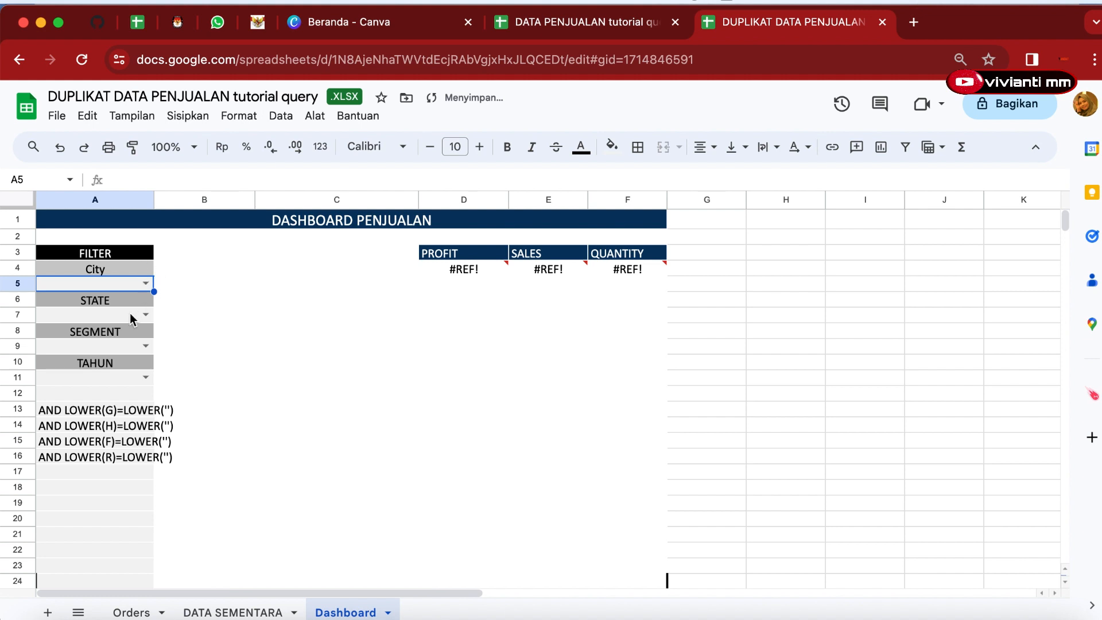
{"action": "left_click", "coordinate": [102, 258]}
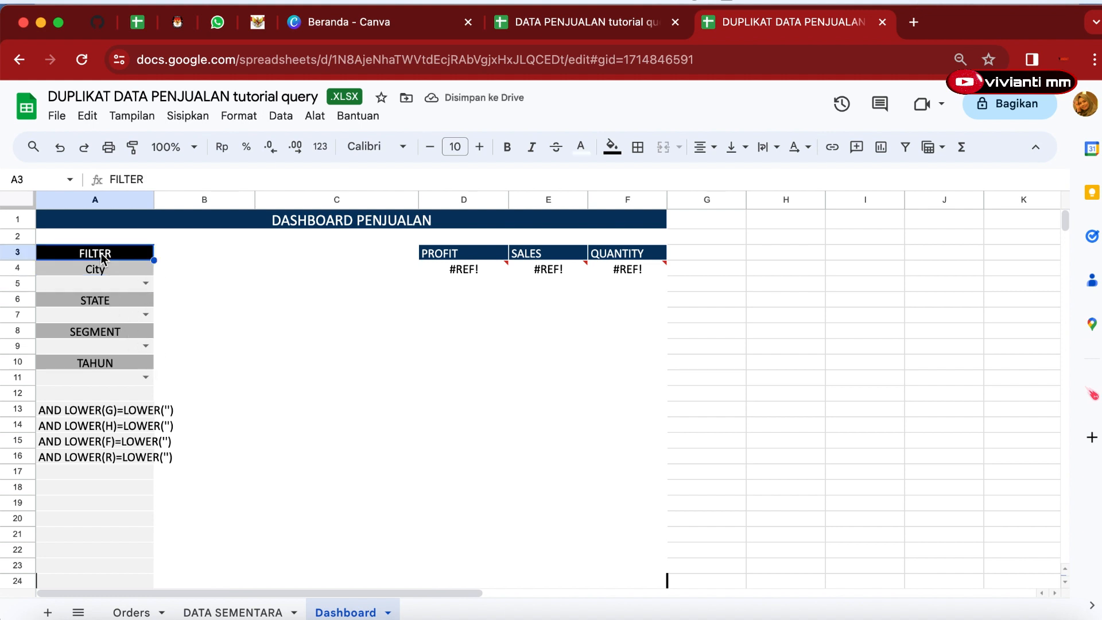
Fill the FILTER header cell A3 with the same dark blue.
{"action": "left_click", "coordinate": [612, 148]}
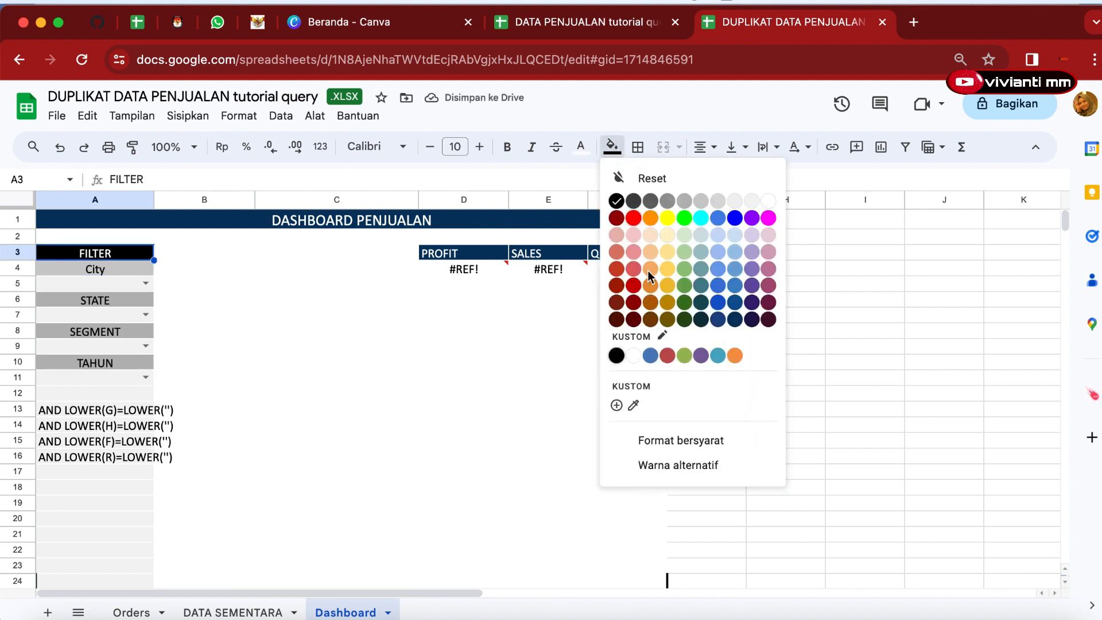
{"action": "left_click", "coordinate": [735, 319]}
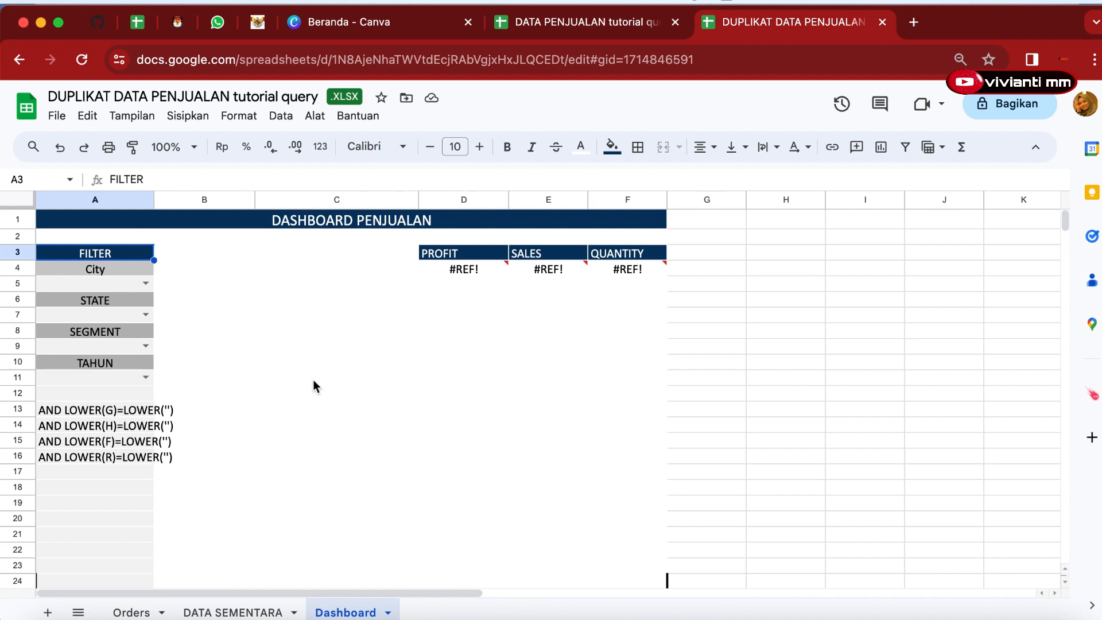
Examine the original dashboard in the other spreadsheet tab for reference.
{"action": "left_click", "coordinate": [513, 22]}
{"action": "left_click", "coordinate": [444, 613]}
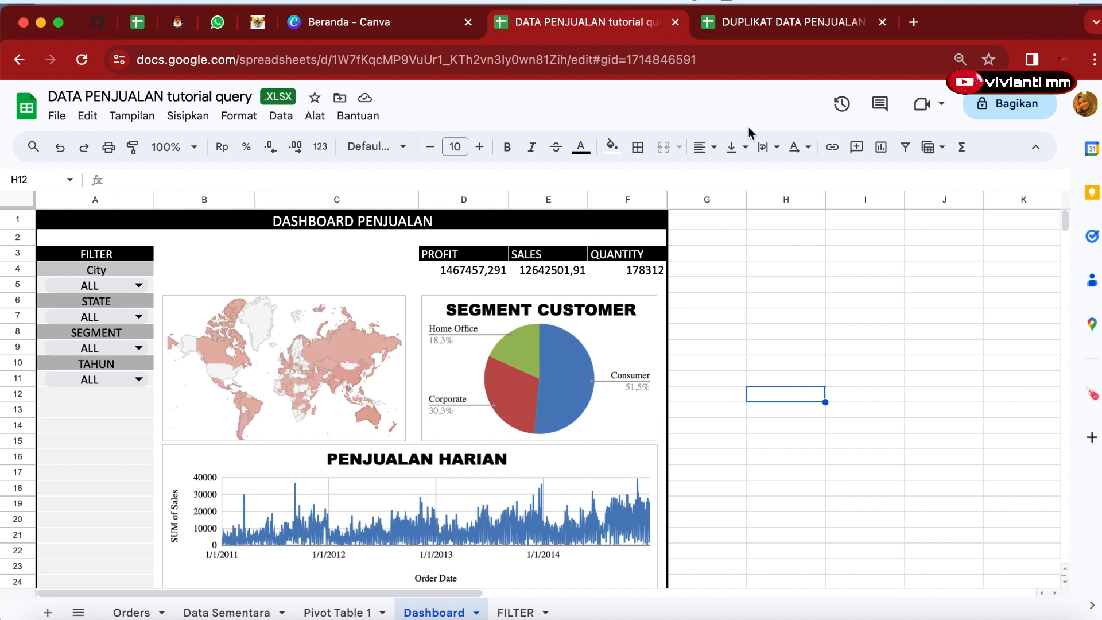
{"action": "left_click", "coordinate": [772, 9]}
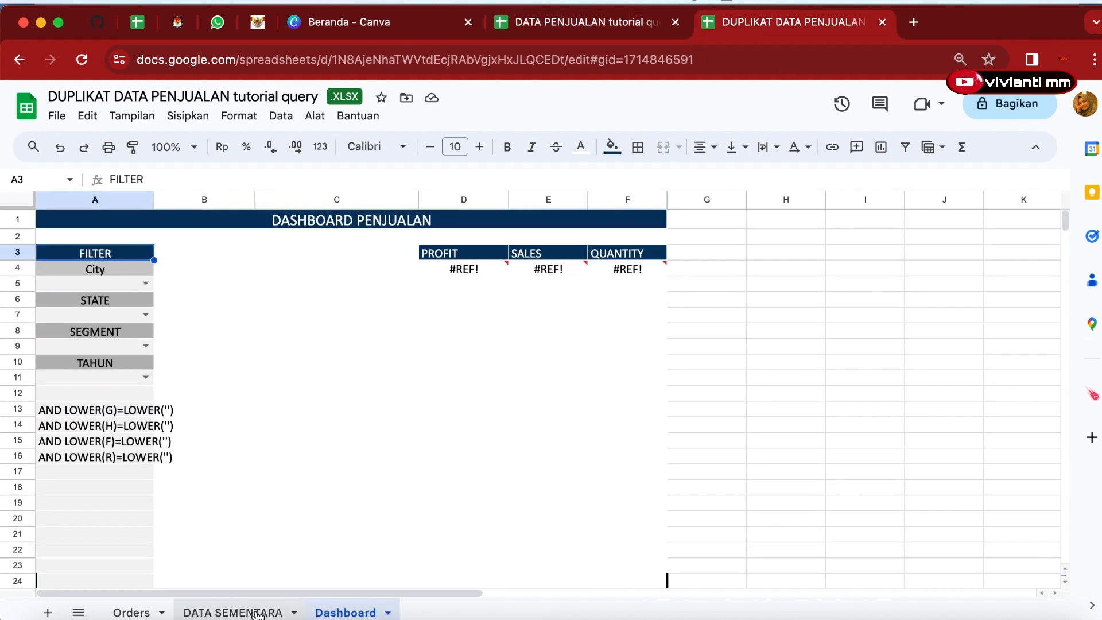
Create a pivot table on a new sheet from the whole DATA SEMENTARA data range.
{"action": "left_click", "coordinate": [278, 604]}
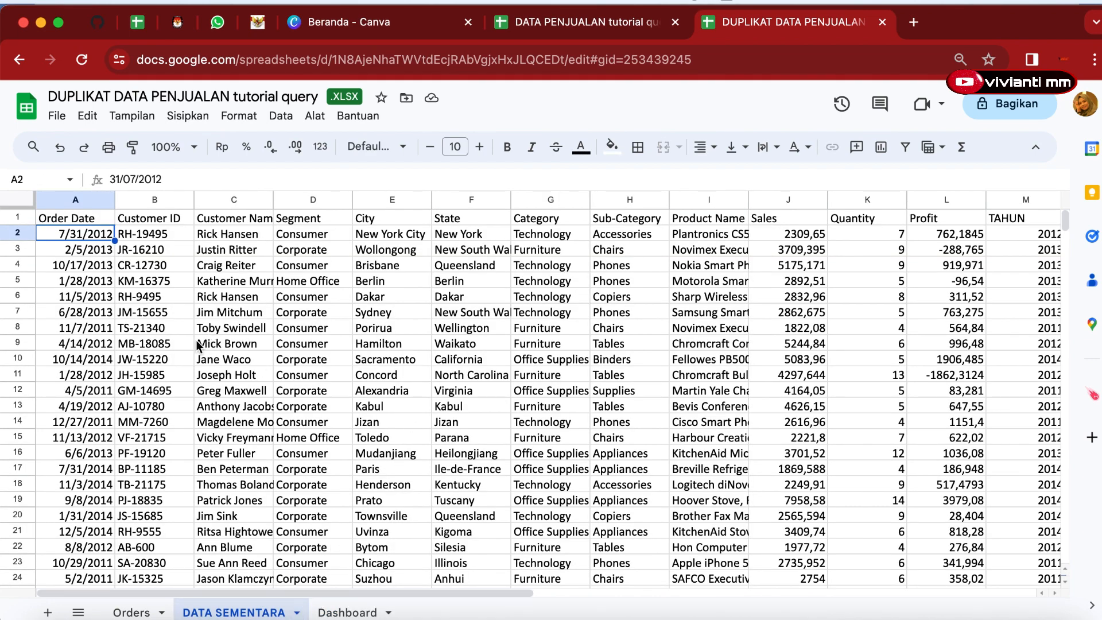
{"action": "key", "text": "super+a"}
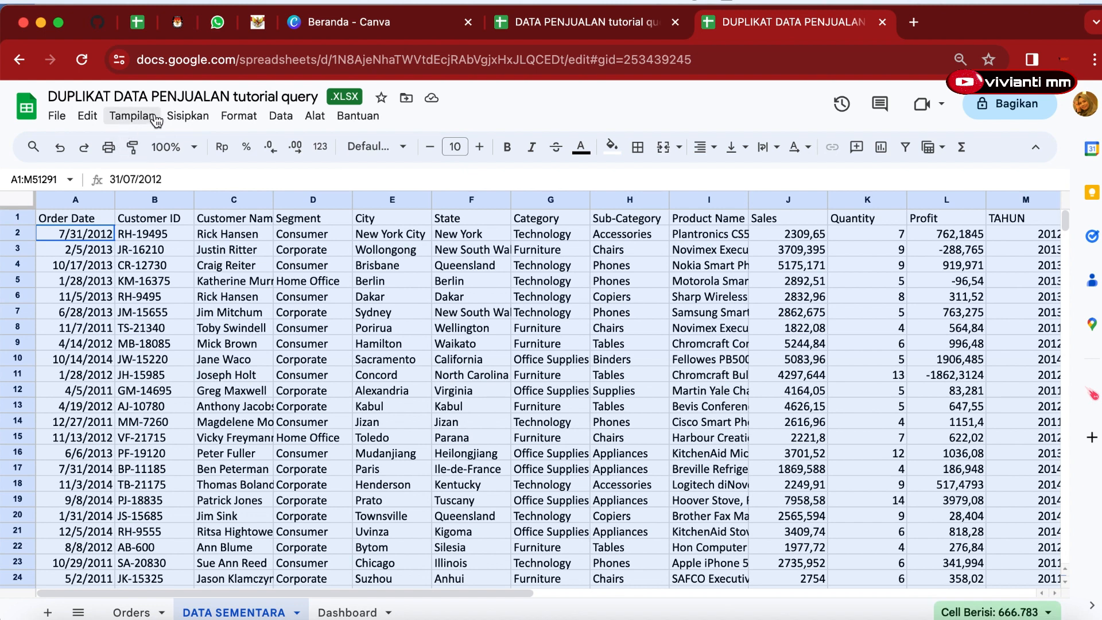
{"action": "left_click", "coordinate": [182, 117]}
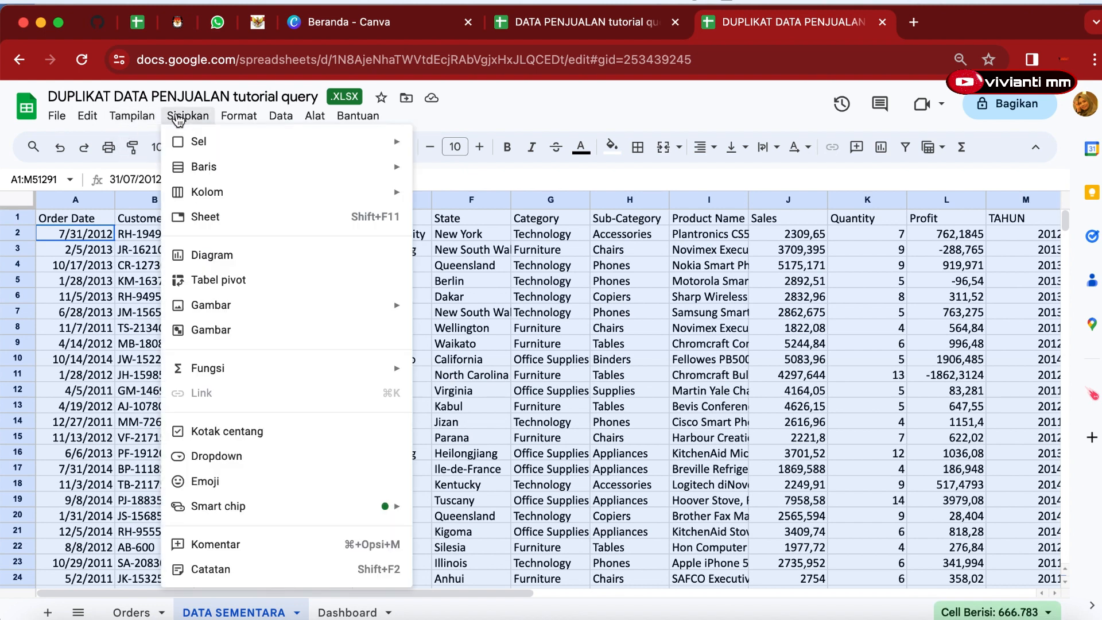
{"action": "left_click", "coordinate": [210, 280]}
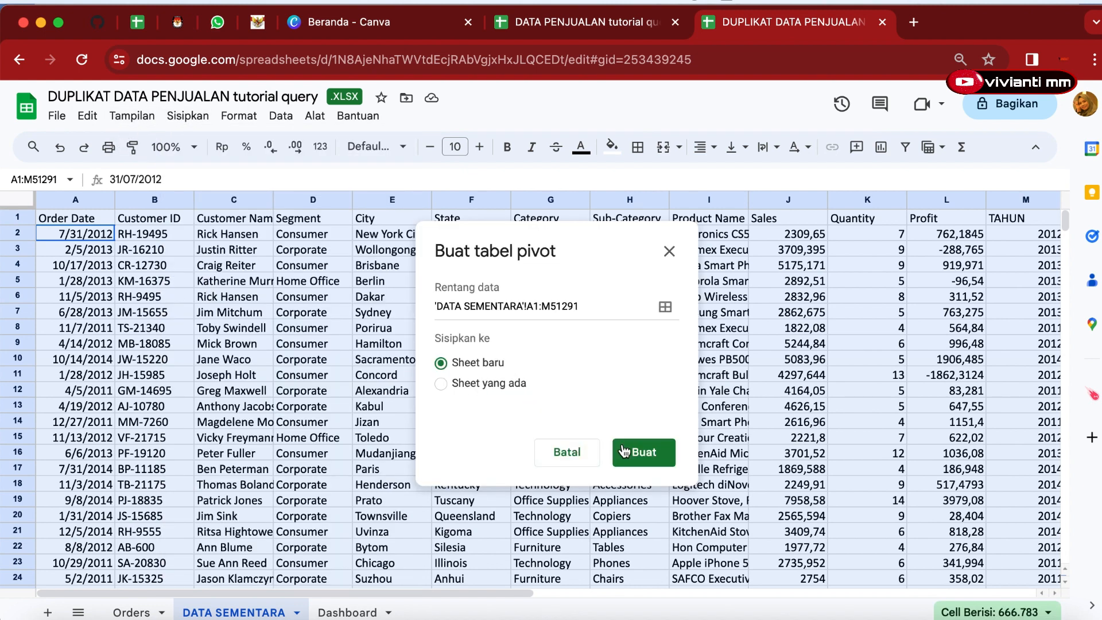
{"action": "left_click", "coordinate": [642, 453]}
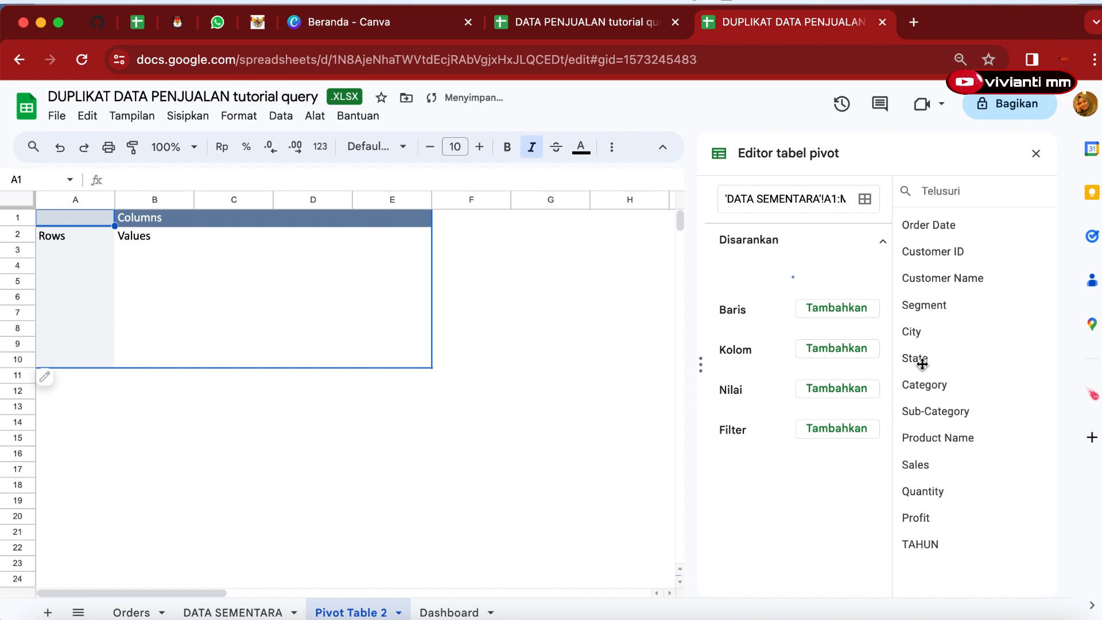
Add State as the pivot rows and Sales as the summed values, and turn off the row totals.
{"action": "left_click_drag", "start_coordinate": [921, 364], "coordinate": [777, 423]}
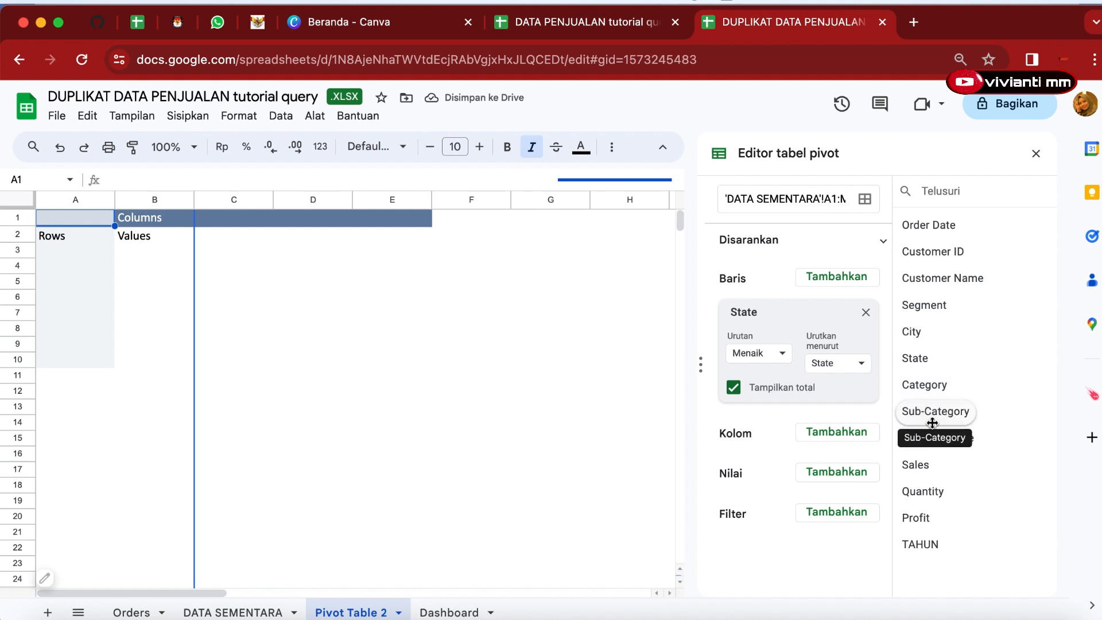
{"action": "left_click_drag", "start_coordinate": [922, 467], "coordinate": [744, 509]}
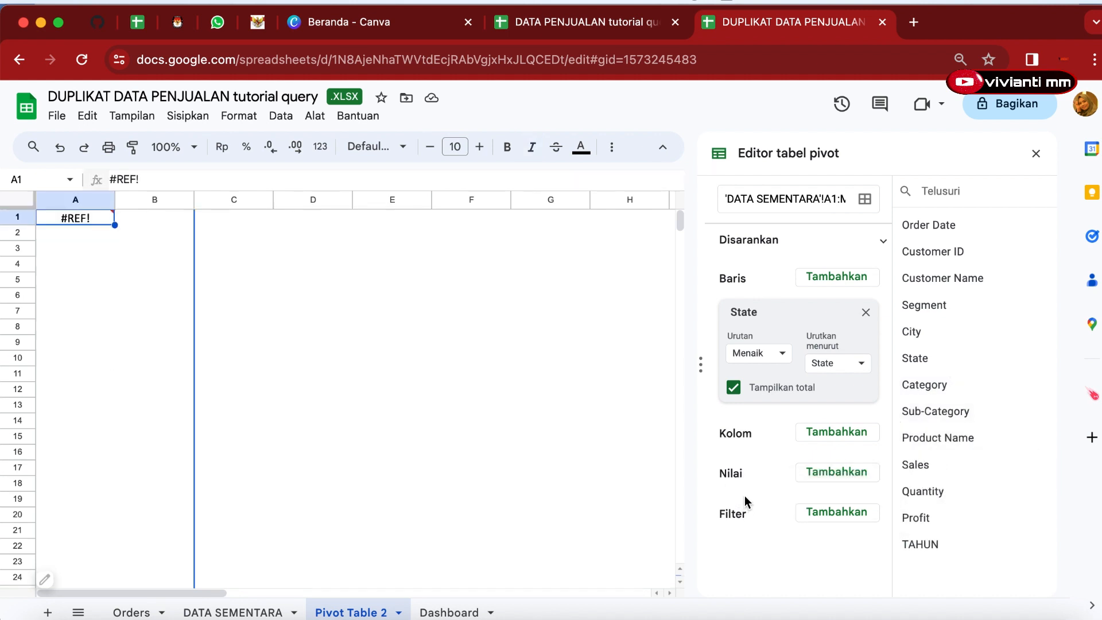
{"action": "left_click_drag", "start_coordinate": [921, 466], "coordinate": [738, 505]}
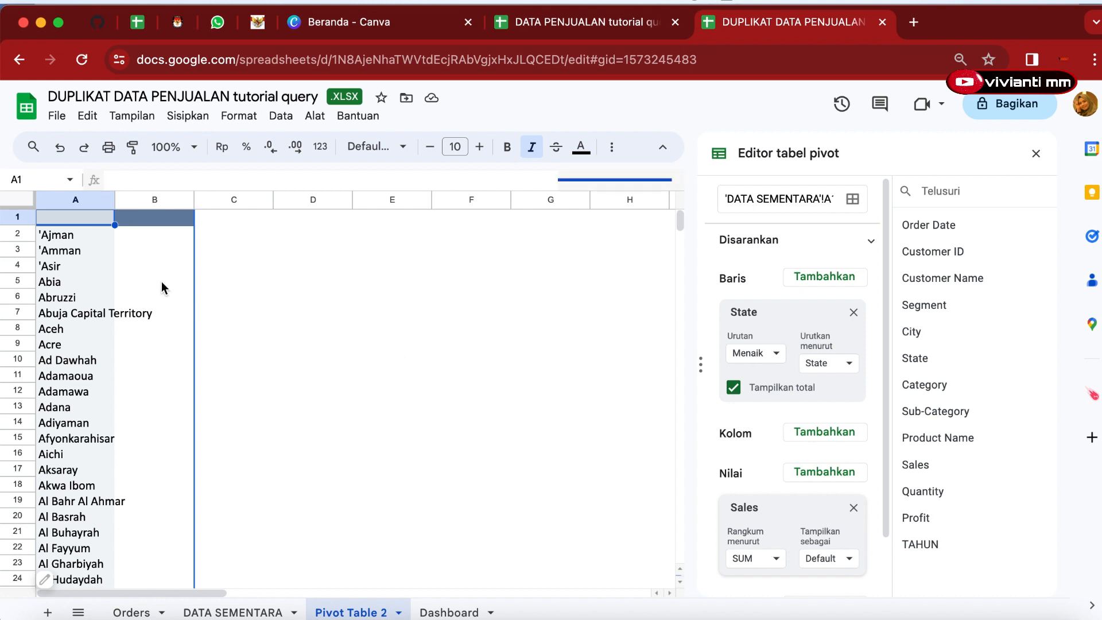
{"action": "left_click", "coordinate": [248, 293]}
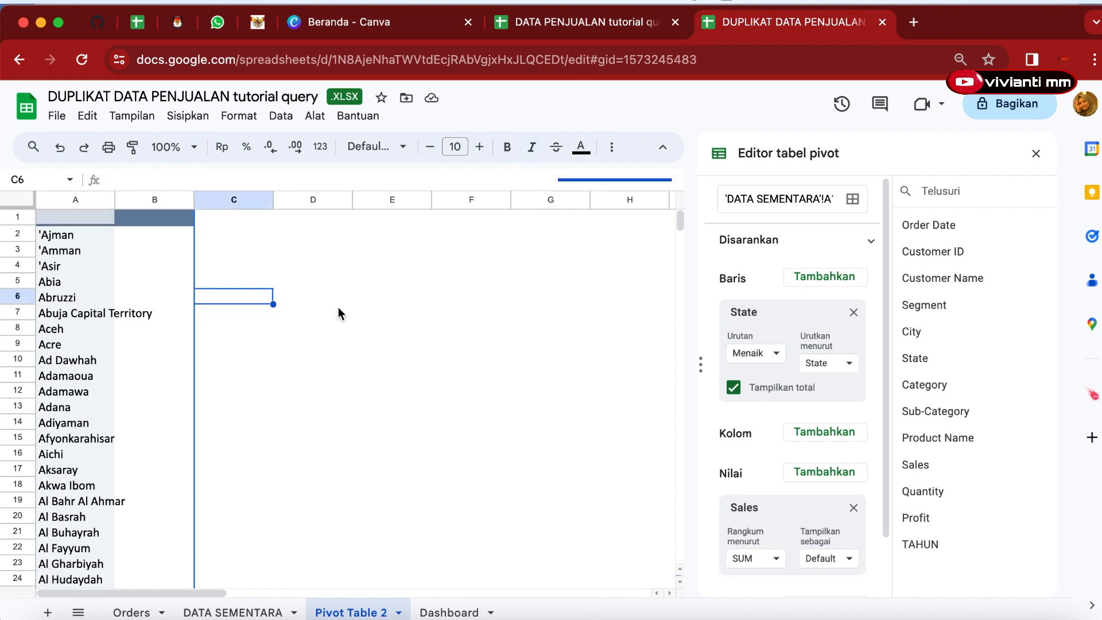
{"action": "left_click", "coordinate": [734, 388]}
{"action": "scroll", "coordinate": [780, 458], "scroll_direction": "down", "scroll_amount": 2}
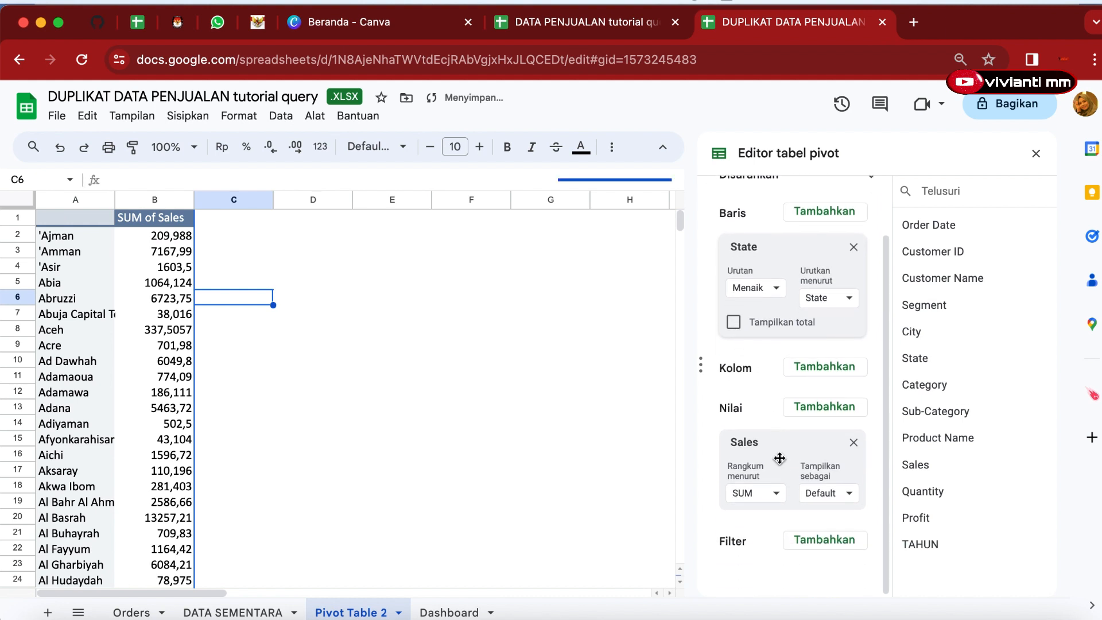
{"action": "scroll", "coordinate": [780, 458], "scroll_direction": "up", "scroll_amount": 2}
Insert a chart from the whole pivot table and change its type to a geo chart.
{"action": "left_click", "coordinate": [91, 217]}
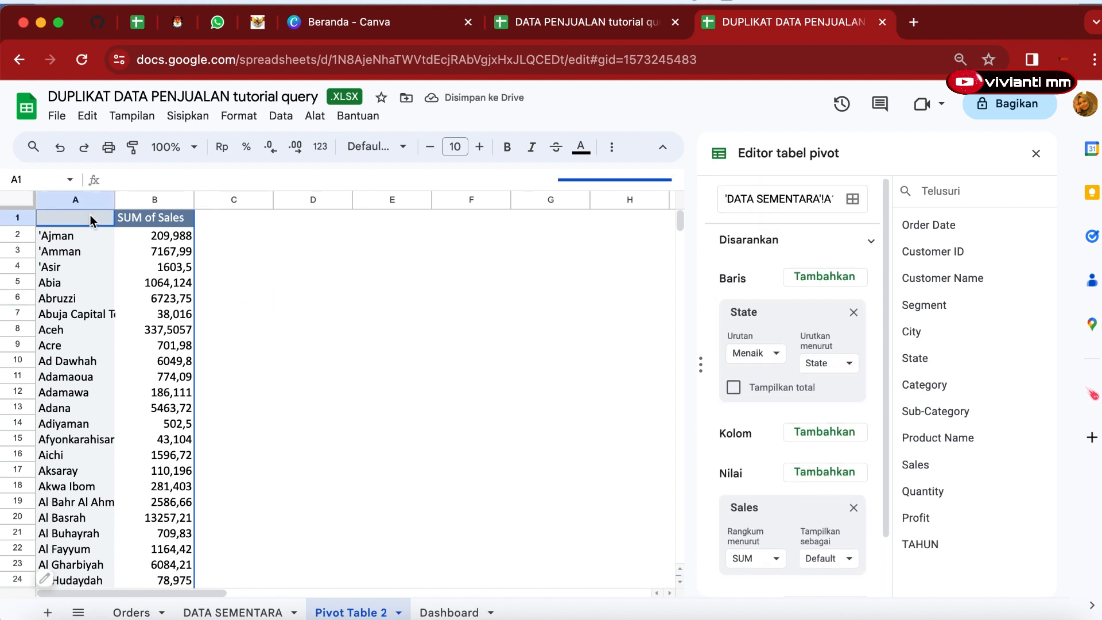
{"action": "key", "text": "super+a"}
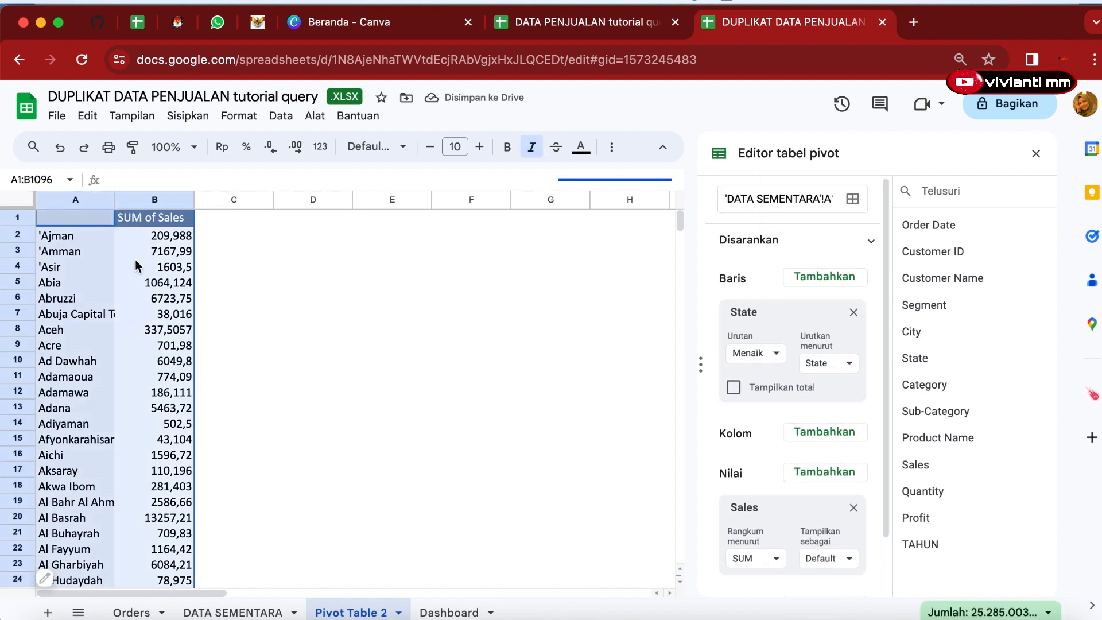
{"action": "left_click", "coordinate": [188, 116]}
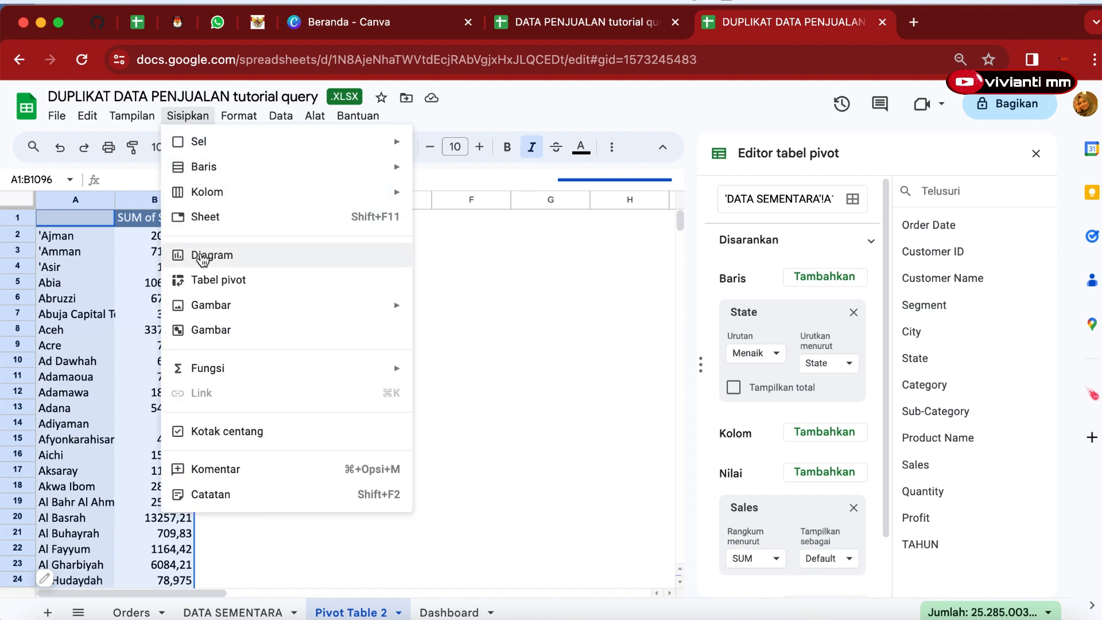
{"action": "key", "text": "Escape"}
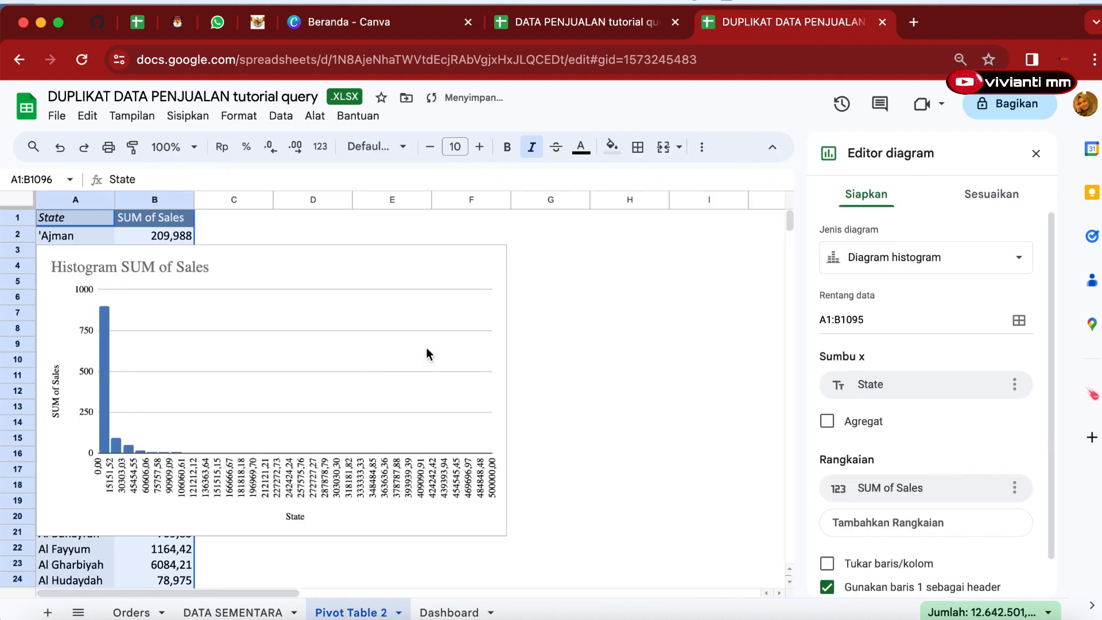
{"action": "left_click", "coordinate": [993, 276]}
{"action": "scroll", "coordinate": [846, 345], "scroll_direction": "down", "scroll_amount": 10}
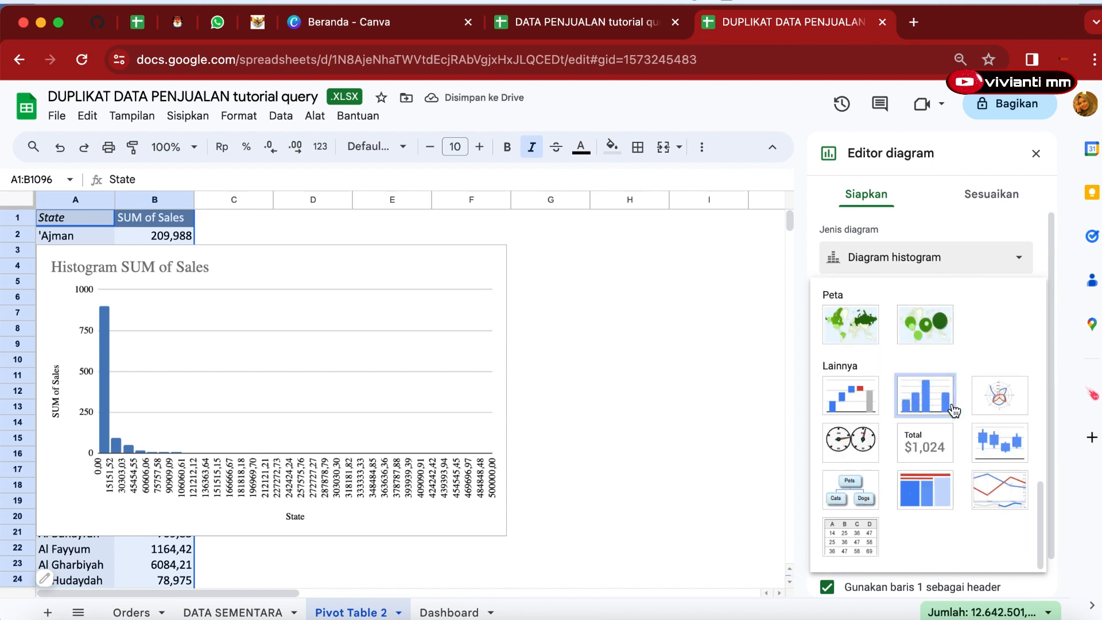
{"action": "left_click", "coordinate": [845, 343]}
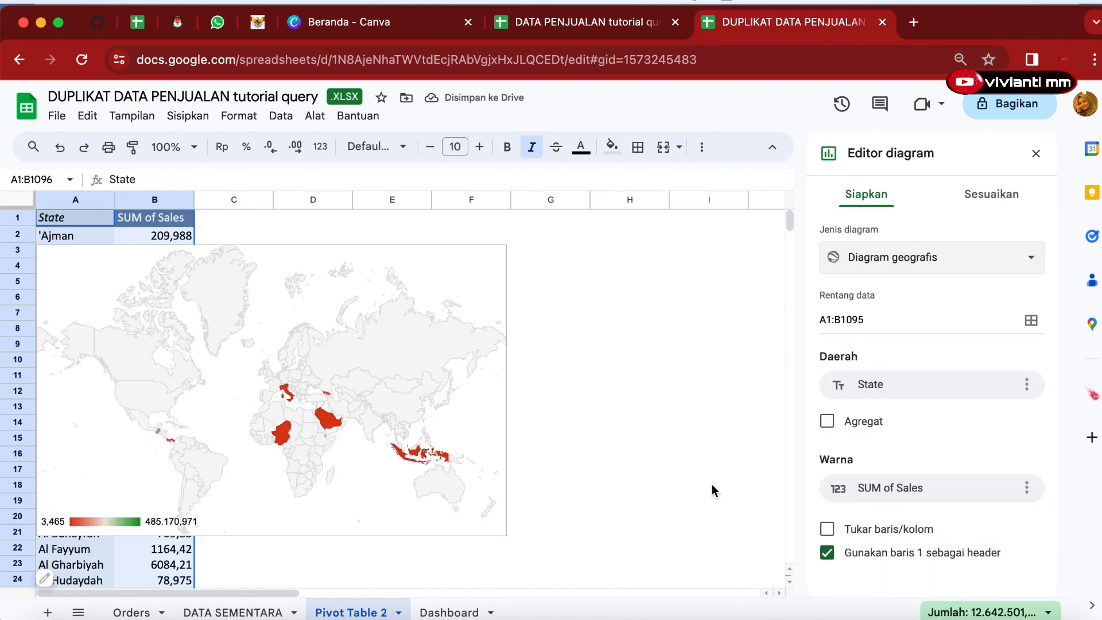
Customize the geo chart colours: light red for minimum, dark red for middle and dark maroon for maximum.
{"action": "left_click", "coordinate": [986, 201]}
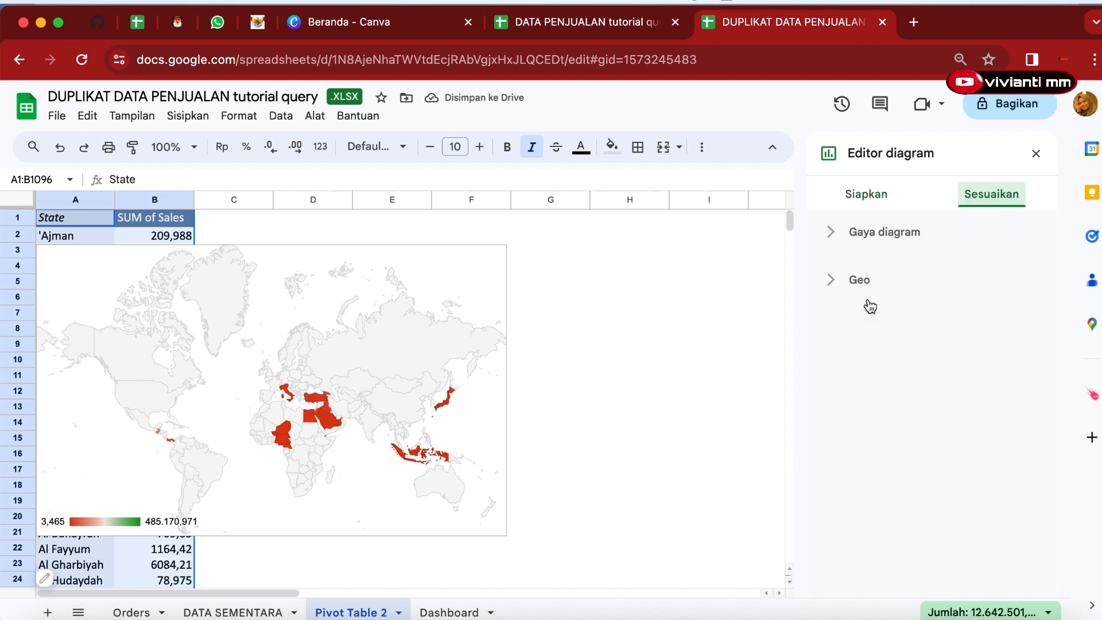
{"action": "left_click", "coordinate": [876, 240]}
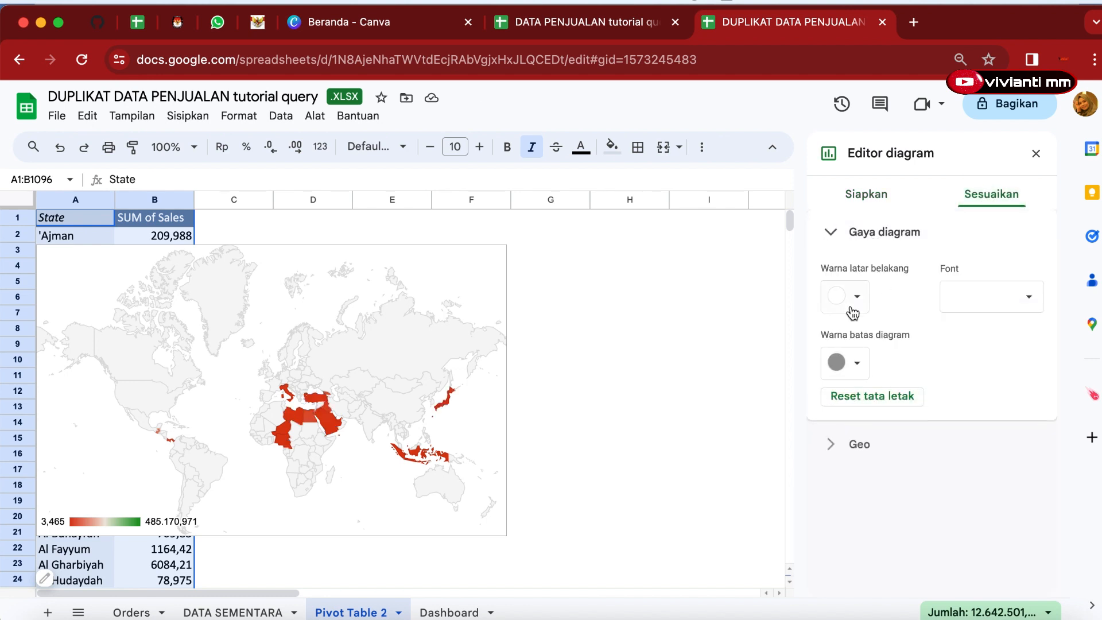
{"action": "left_click", "coordinate": [844, 444]}
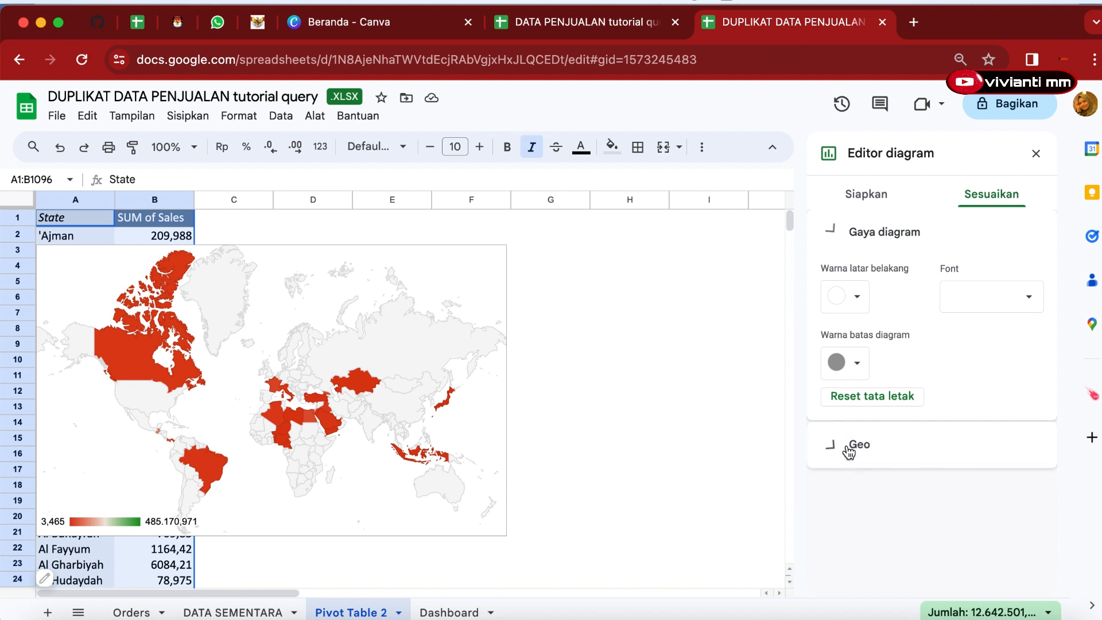
{"action": "left_click", "coordinate": [858, 417]}
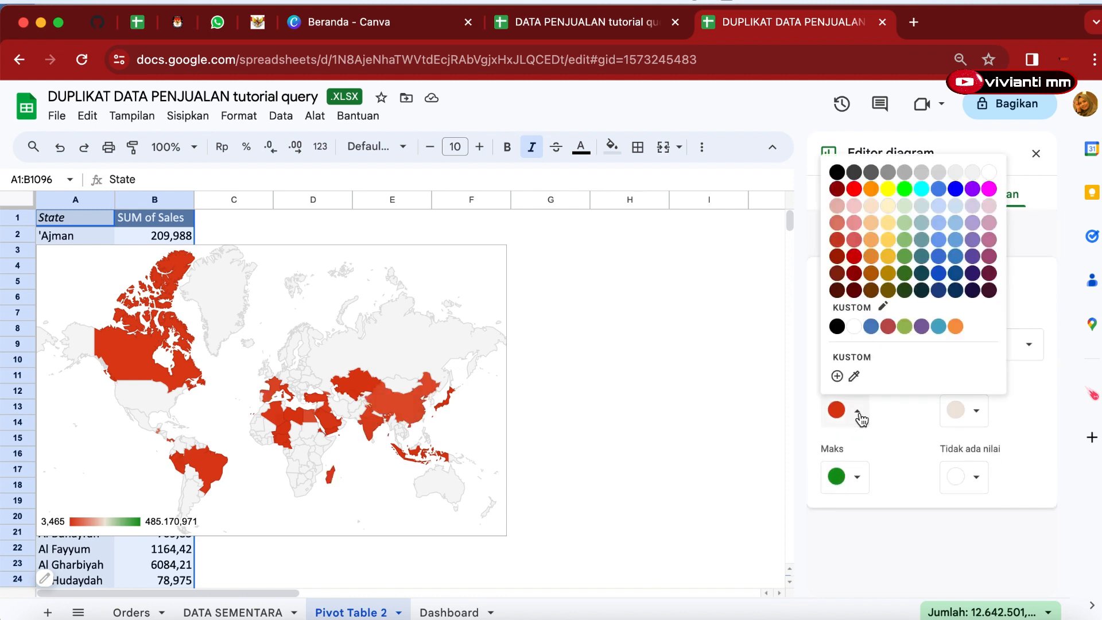
{"action": "left_click", "coordinate": [842, 208]}
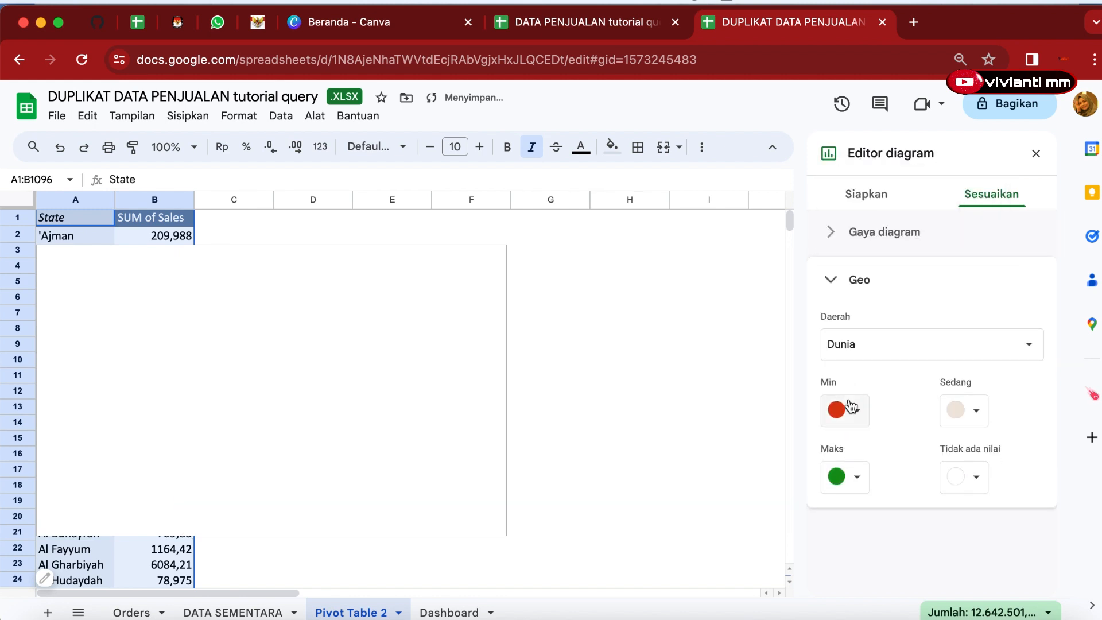
{"action": "left_click", "coordinate": [857, 476]}
{"action": "left_click", "coordinate": [837, 359]}
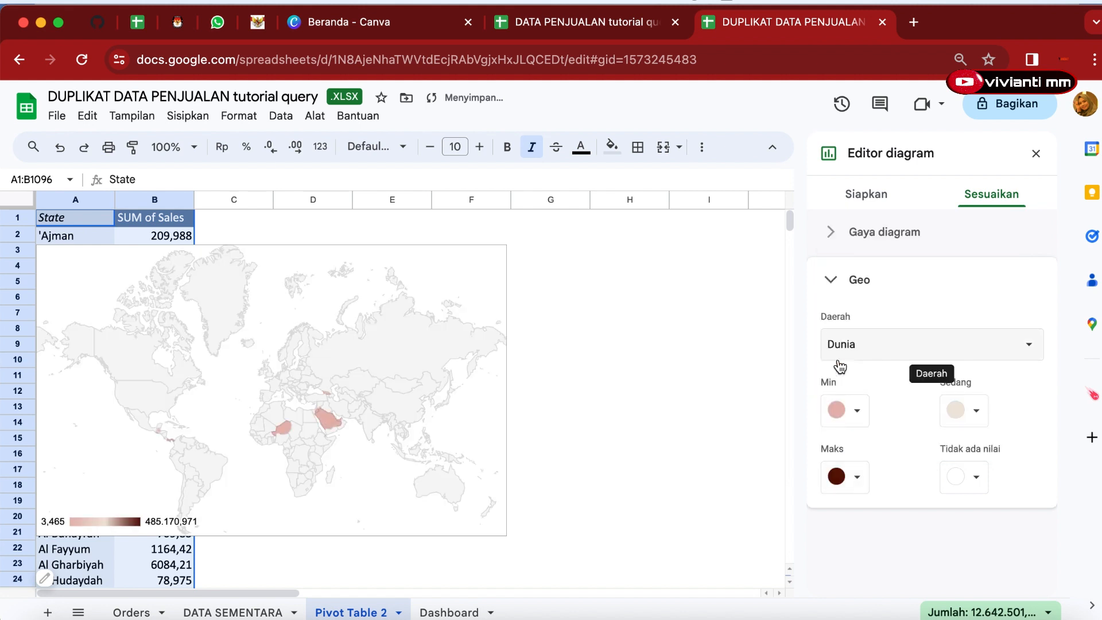
{"action": "left_click", "coordinate": [977, 418]}
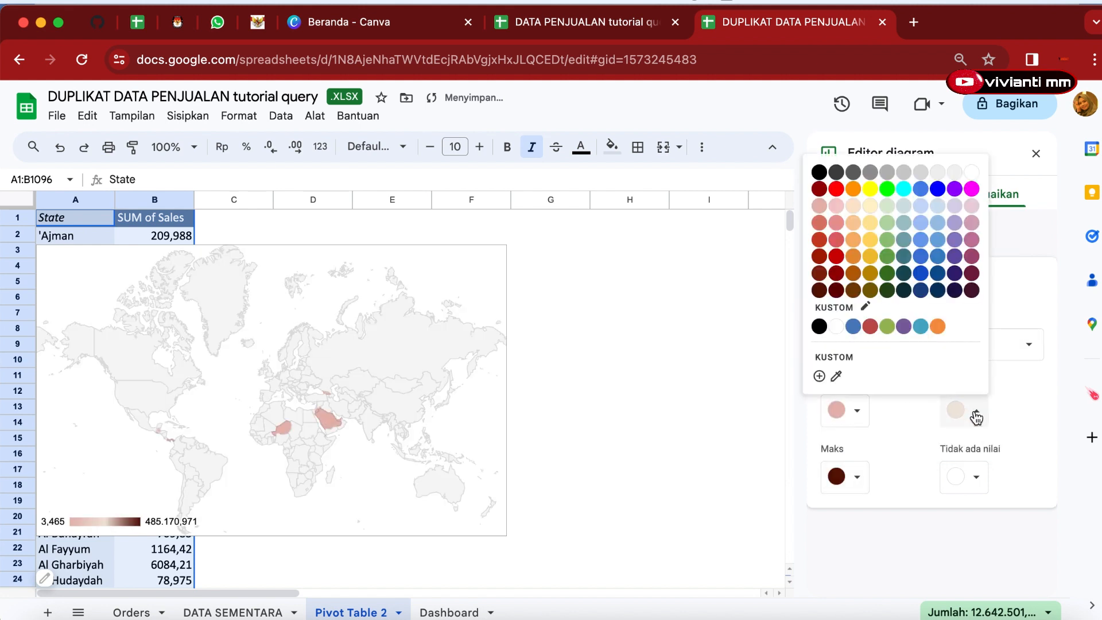
{"action": "left_click", "coordinate": [821, 262]}
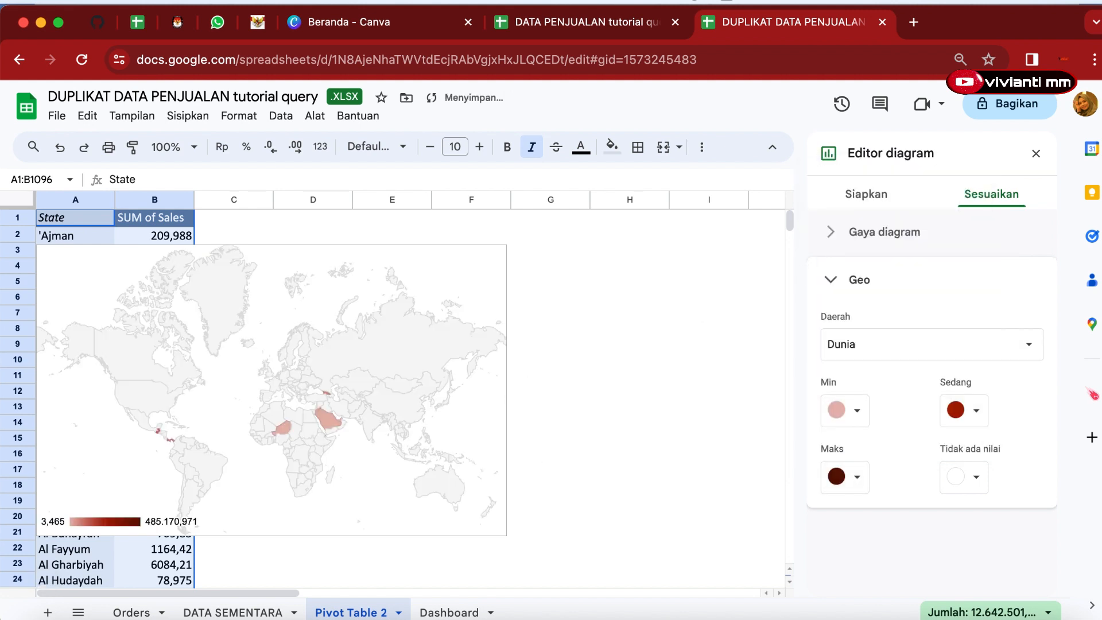
Copy the geo chart from the pivot sheet and paste it into the Dashboard sheet.
{"action": "left_click", "coordinate": [49, 535]}
{"action": "left_click_drag", "start_coordinate": [44, 531], "coordinate": [269, 445]}
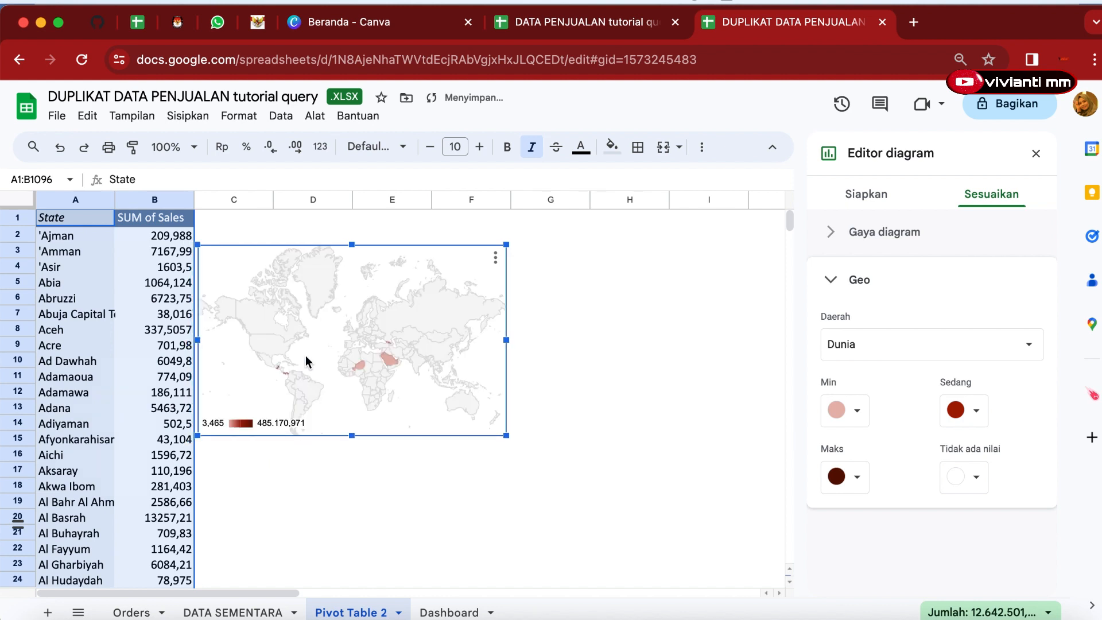
{"action": "left_click", "coordinate": [448, 612]}
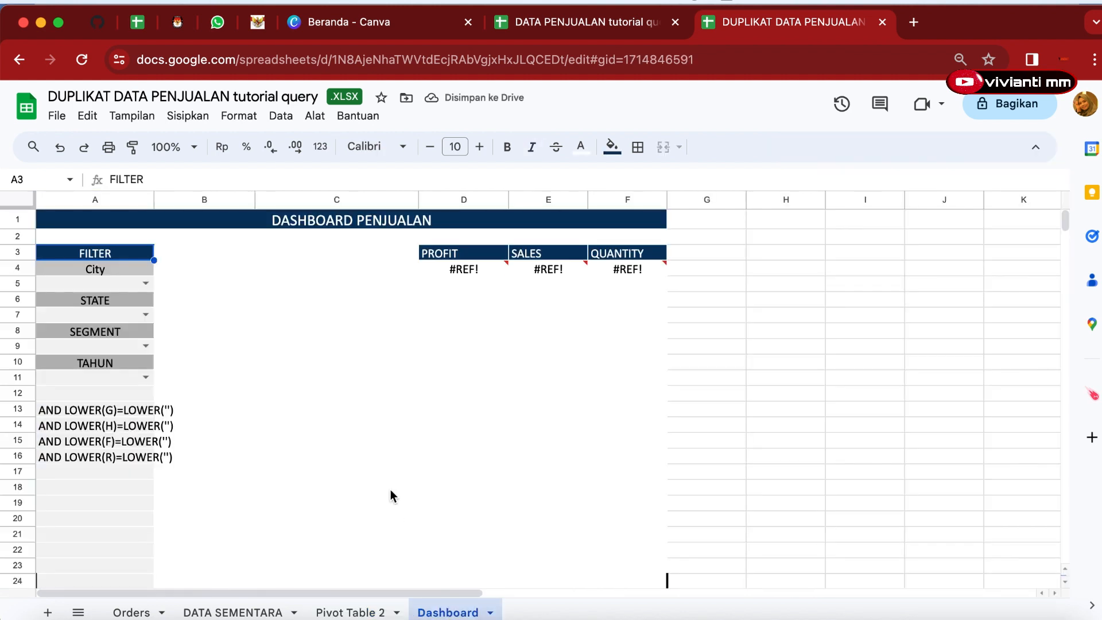
{"action": "key", "text": "super+v"}
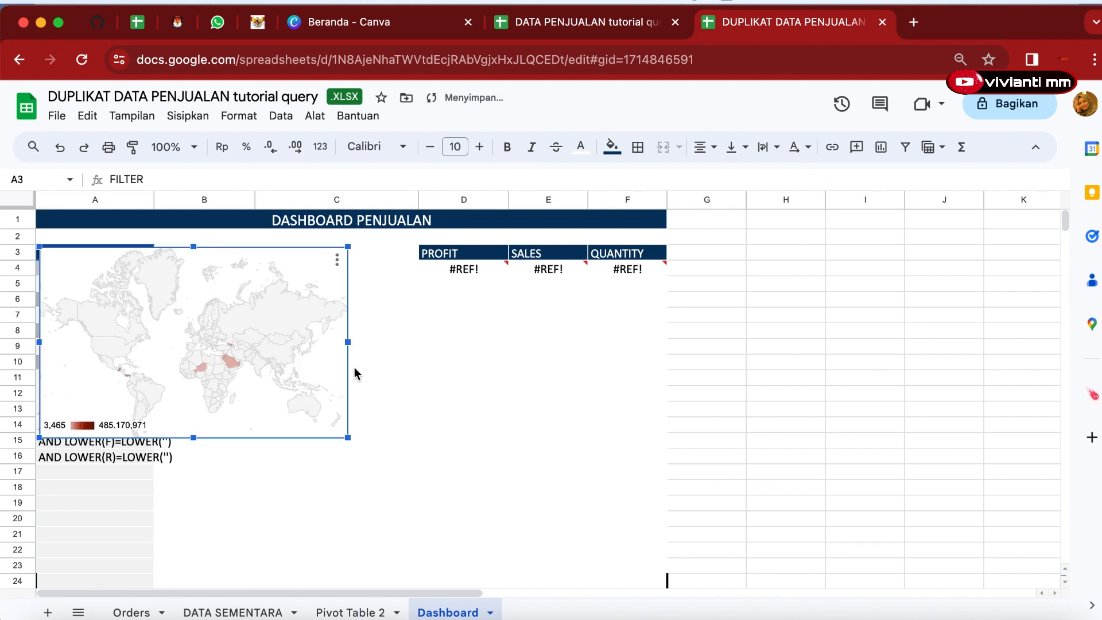
Move the map chart beside the filter panel and resize it to span about columns B–C, rows 4–15.
{"action": "left_click_drag", "start_coordinate": [329, 342], "coordinate": [401, 373]}
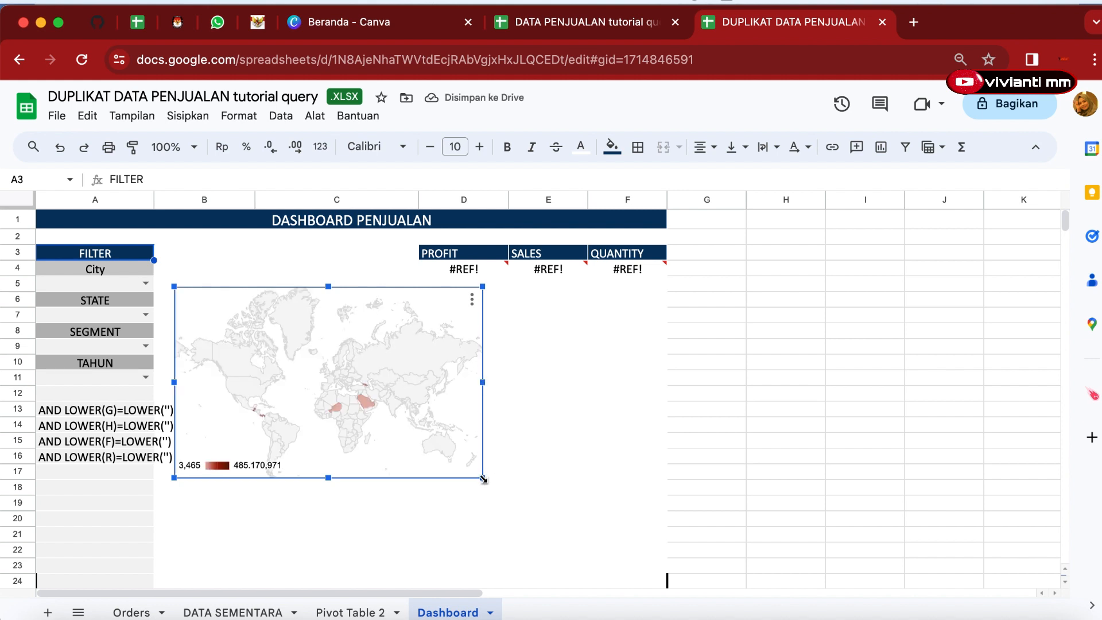
{"action": "left_click_drag", "start_coordinate": [483, 478], "coordinate": [421, 442]}
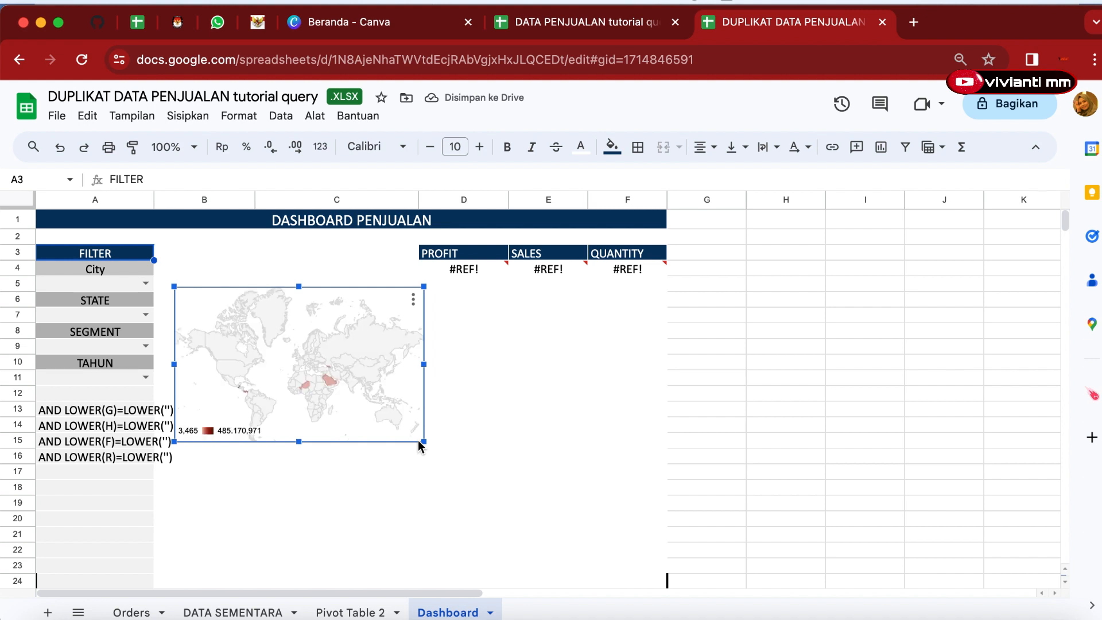